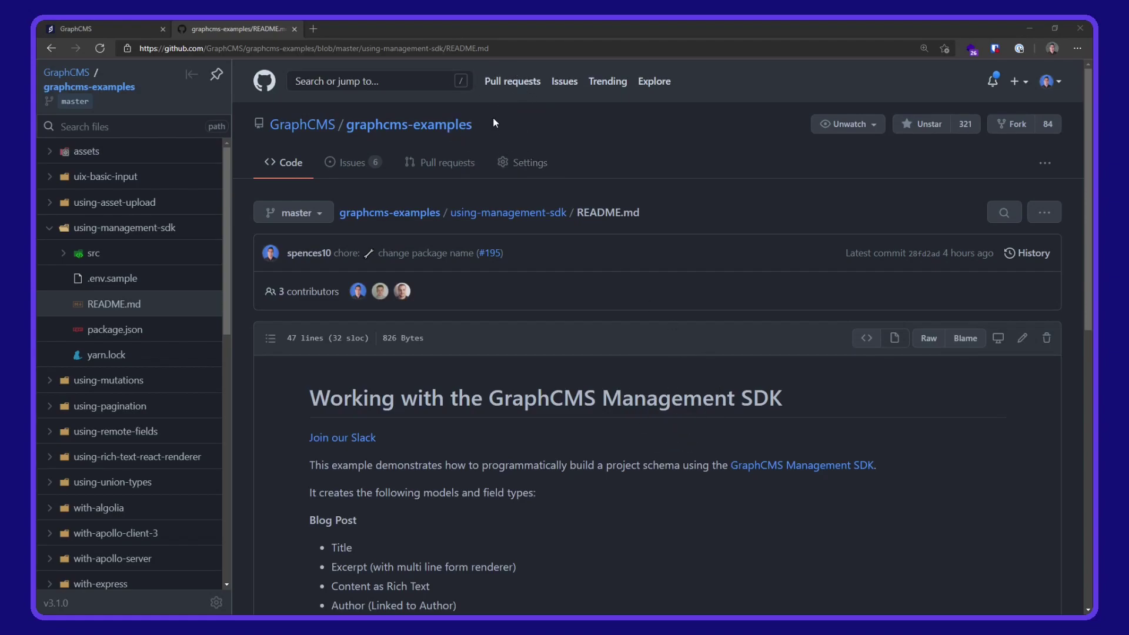
scroll(494, 122, "down", 1)
scroll(494, 123, "down", 2)
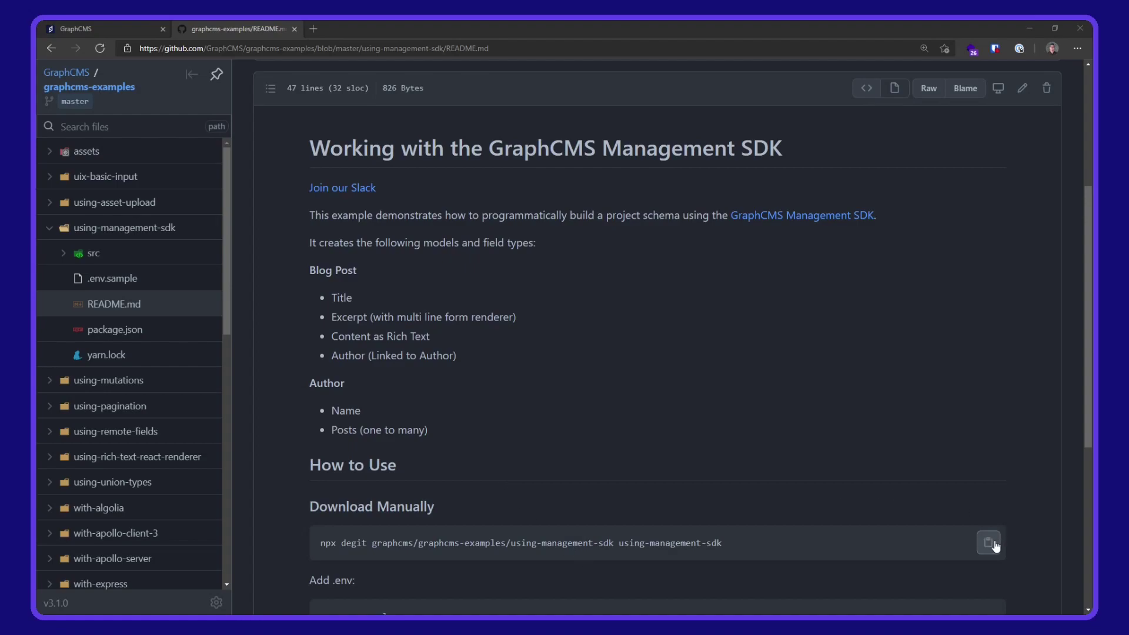
Clone the using-management-sdk example with npx degit, cd into it, and open it with code.
left_click(989, 543)
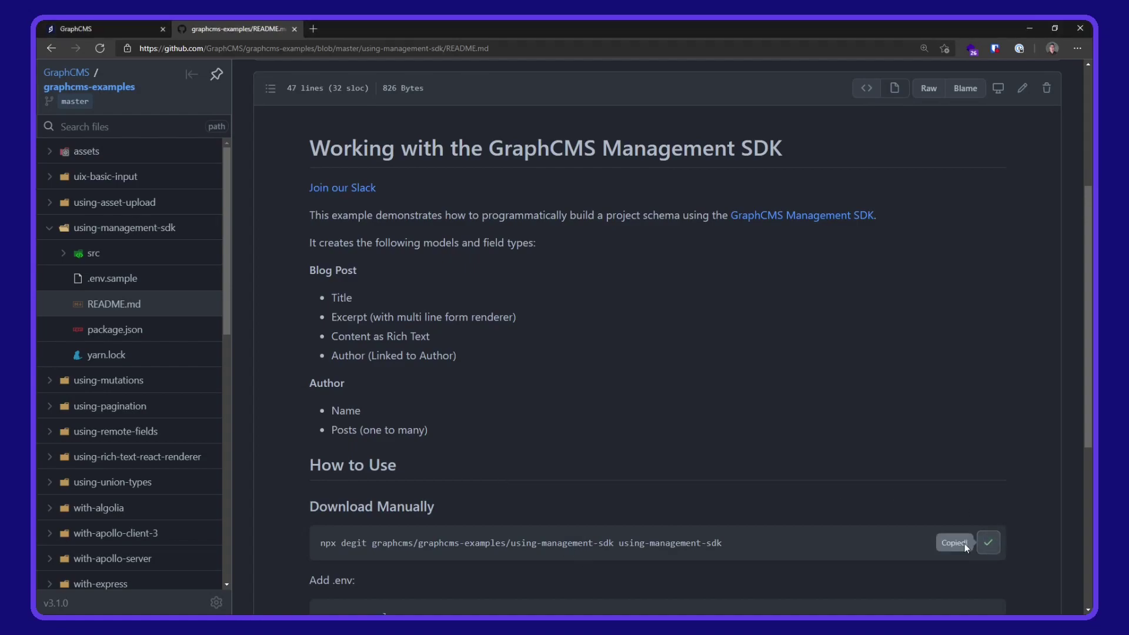
key("alt+Tab")
key("ctrl+v")
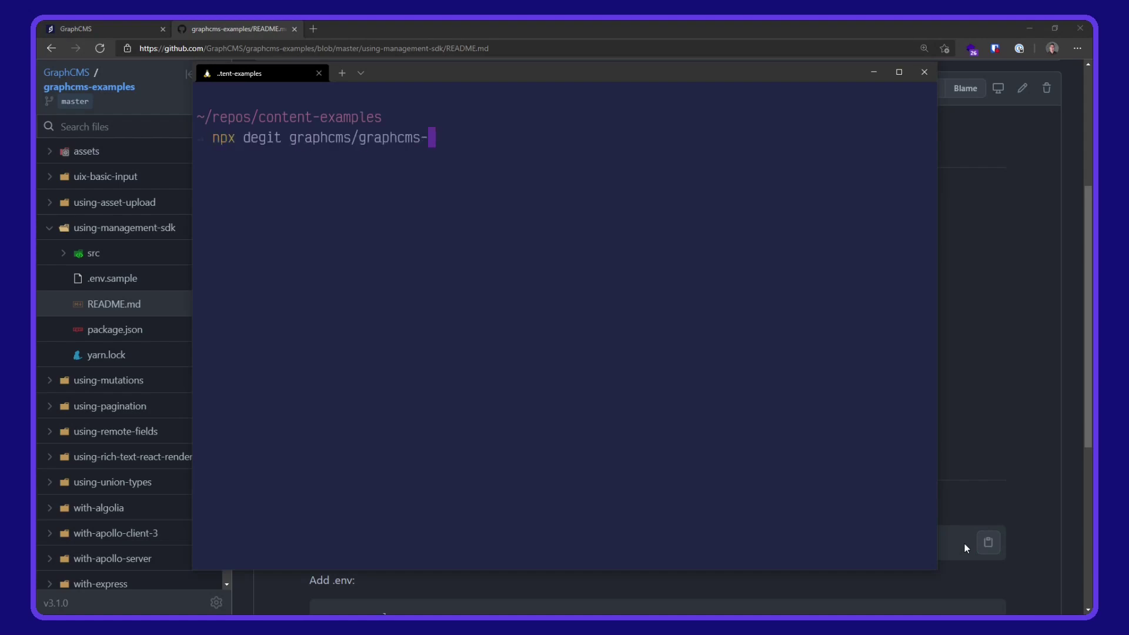
key("Return")
type("cd using-management-sdk")
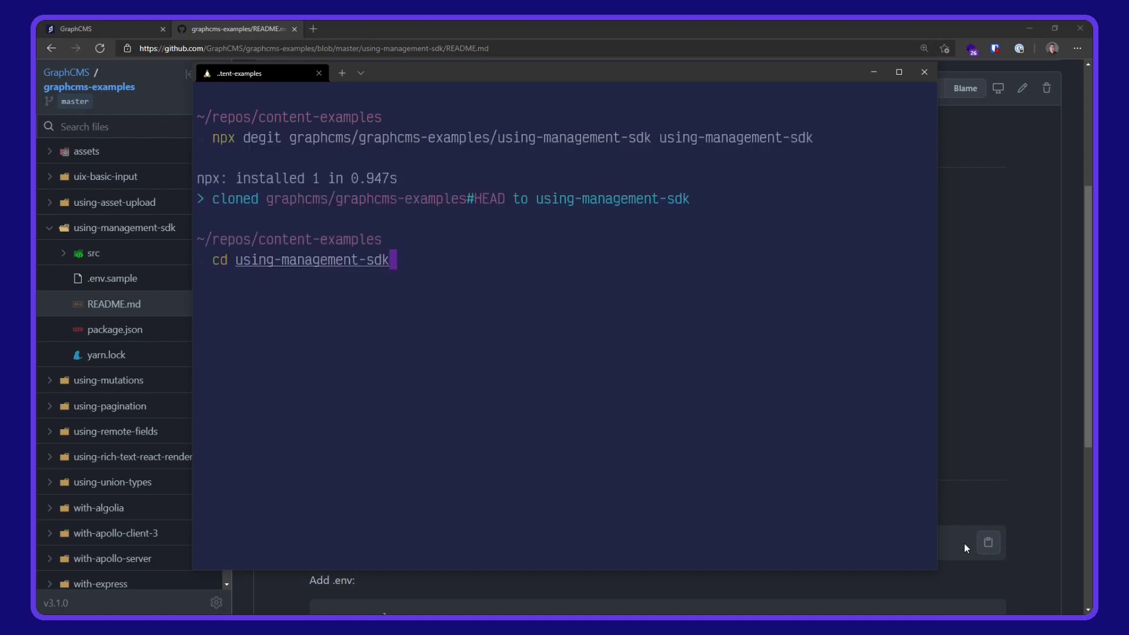
key("Return")
type("c")
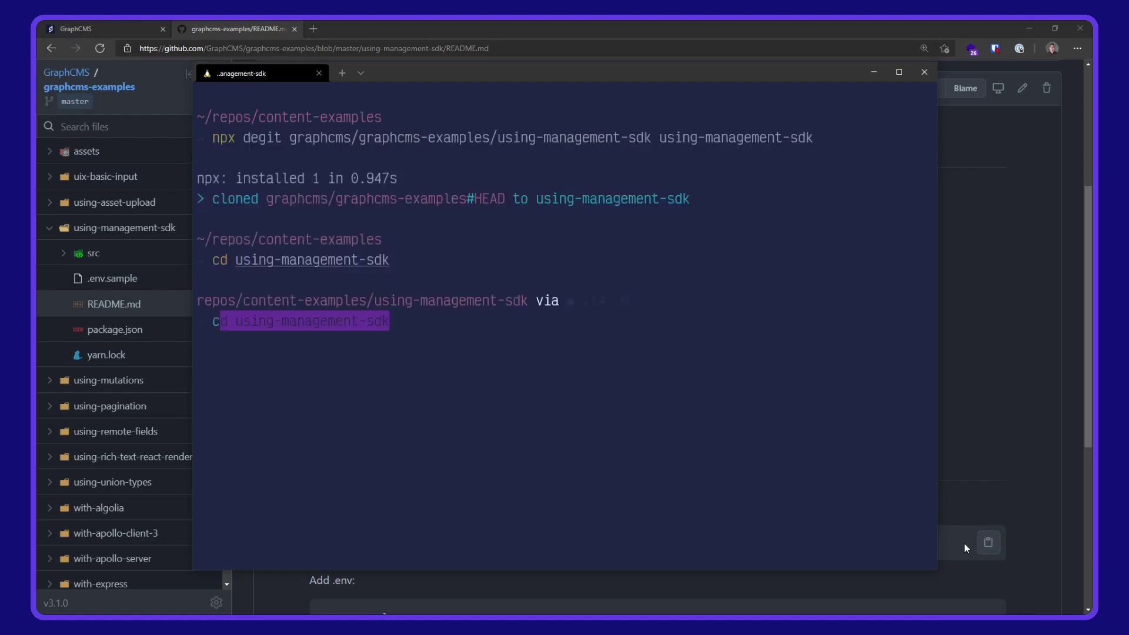
type("ode .")
key("Return")
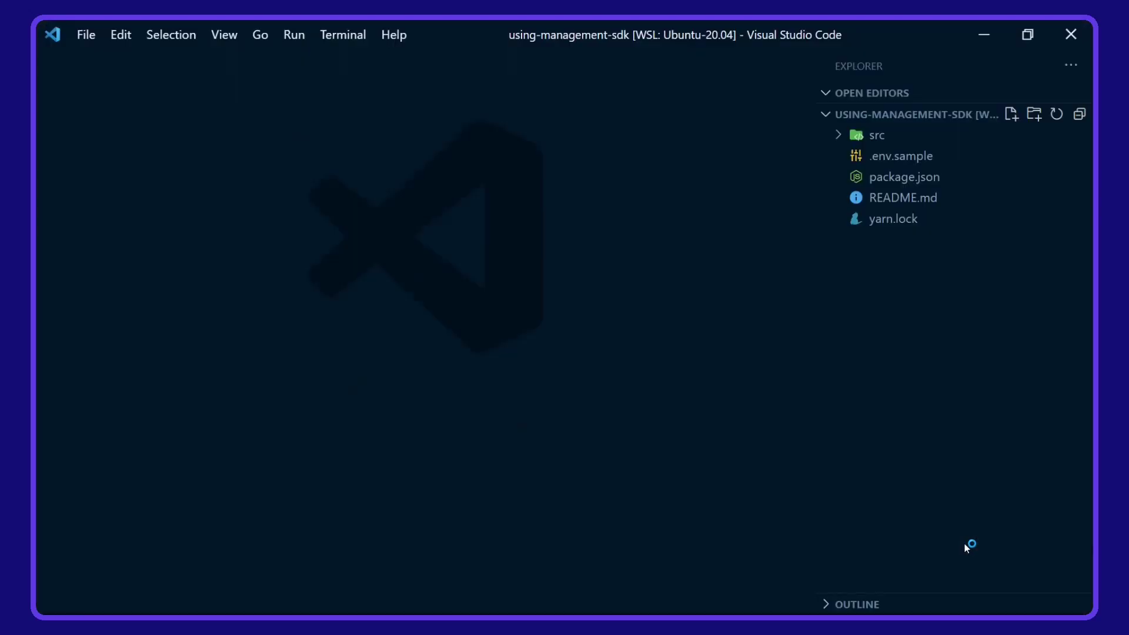
Install dependencies with yarn, then view src/index.js and package.json.
left_click(919, 227)
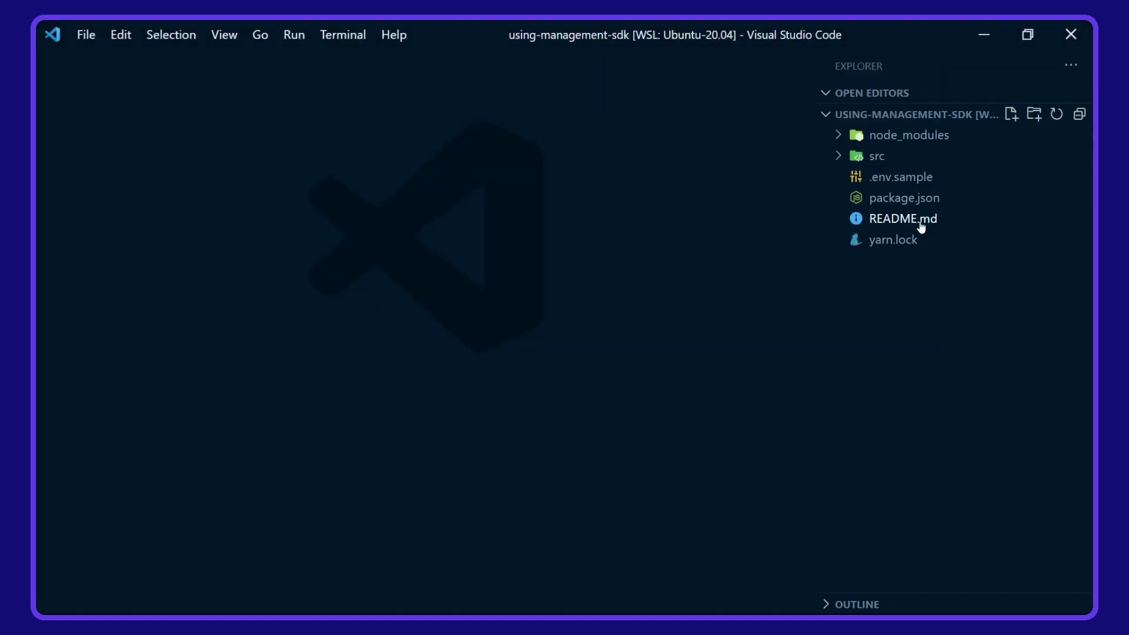
left_click(893, 164)
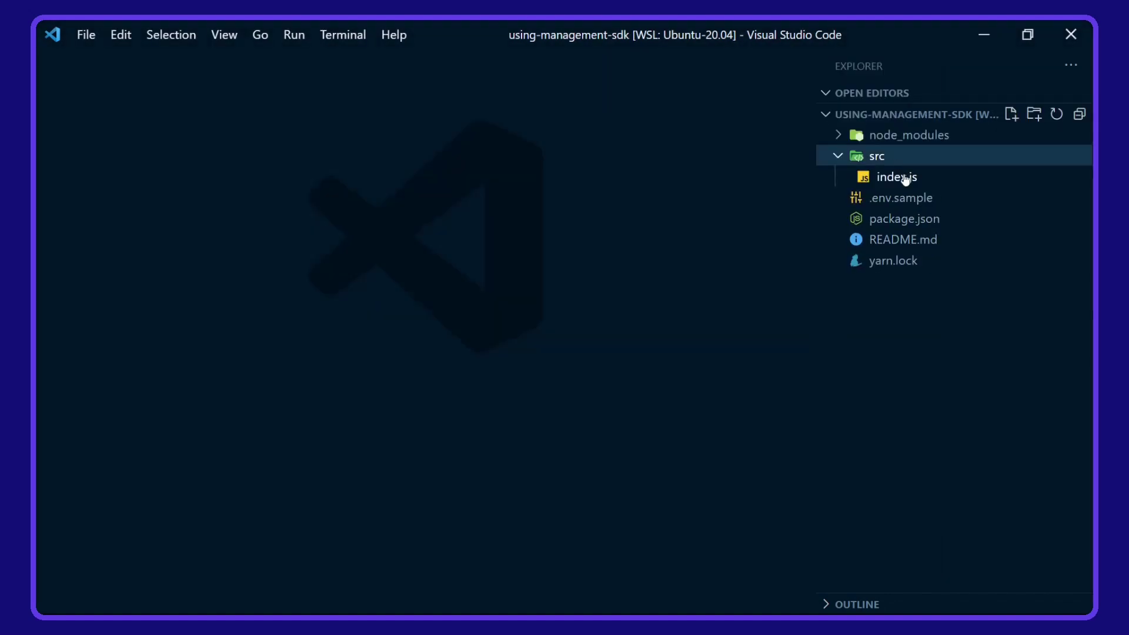
left_click(907, 180)
left_click(913, 238)
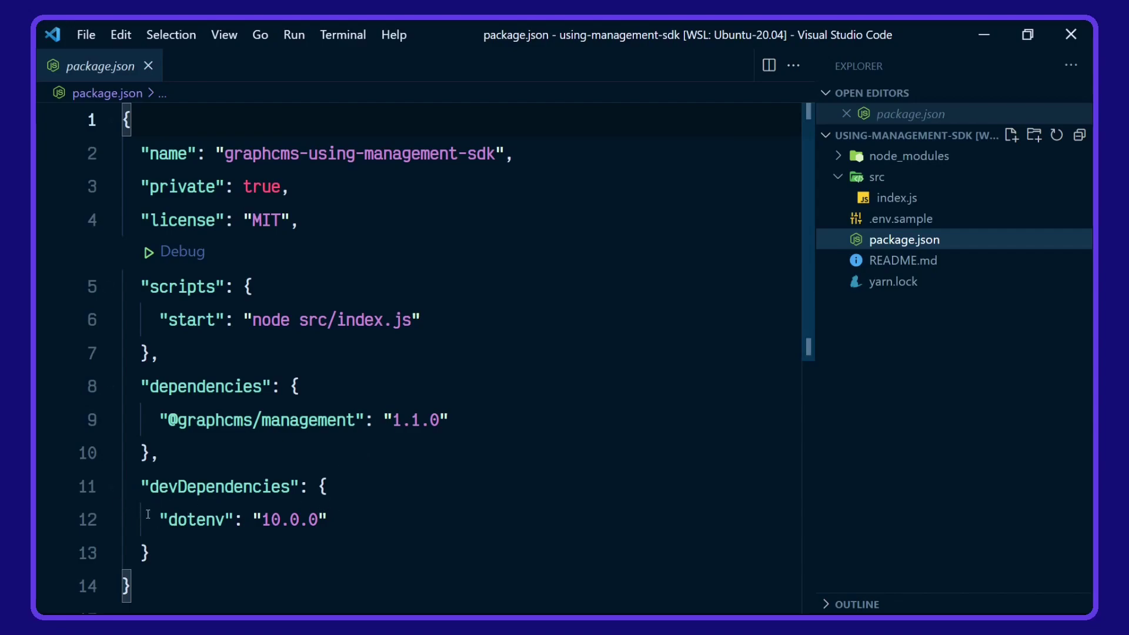
Review package.json's start script (node src/index.js), then return to src/index.js.
left_click(908, 204)
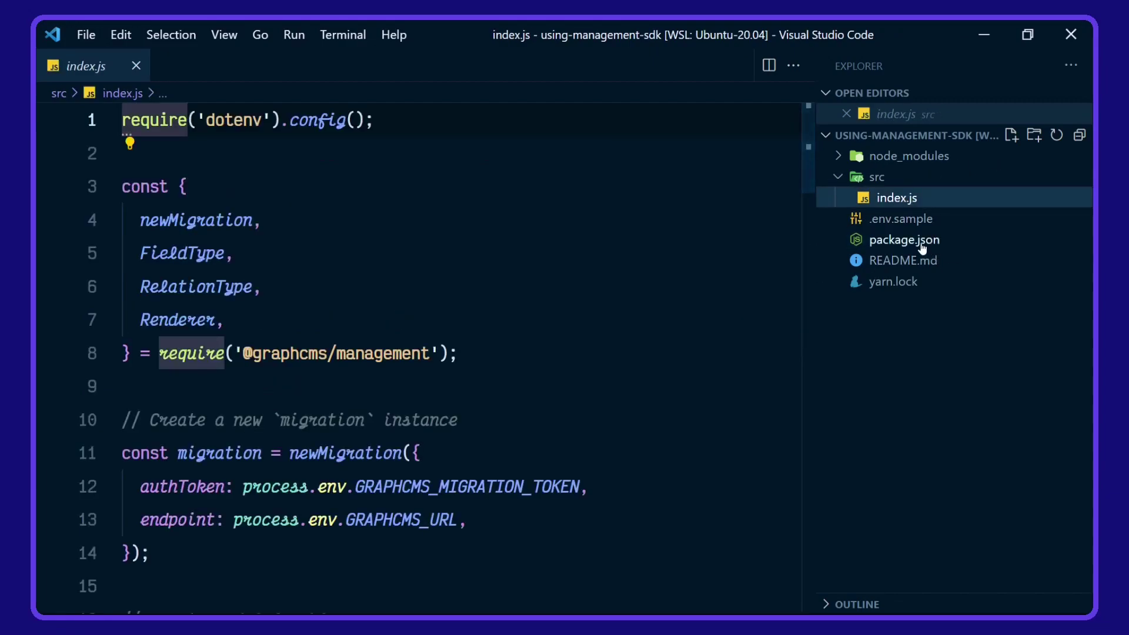
left_click(855, 241)
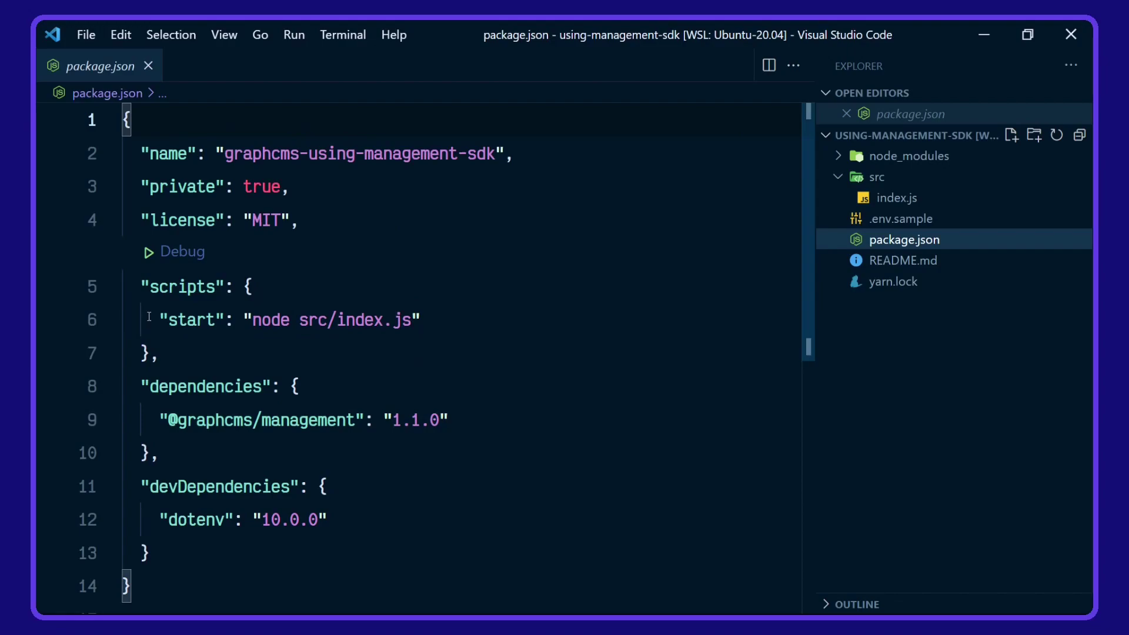
left_click(345, 320)
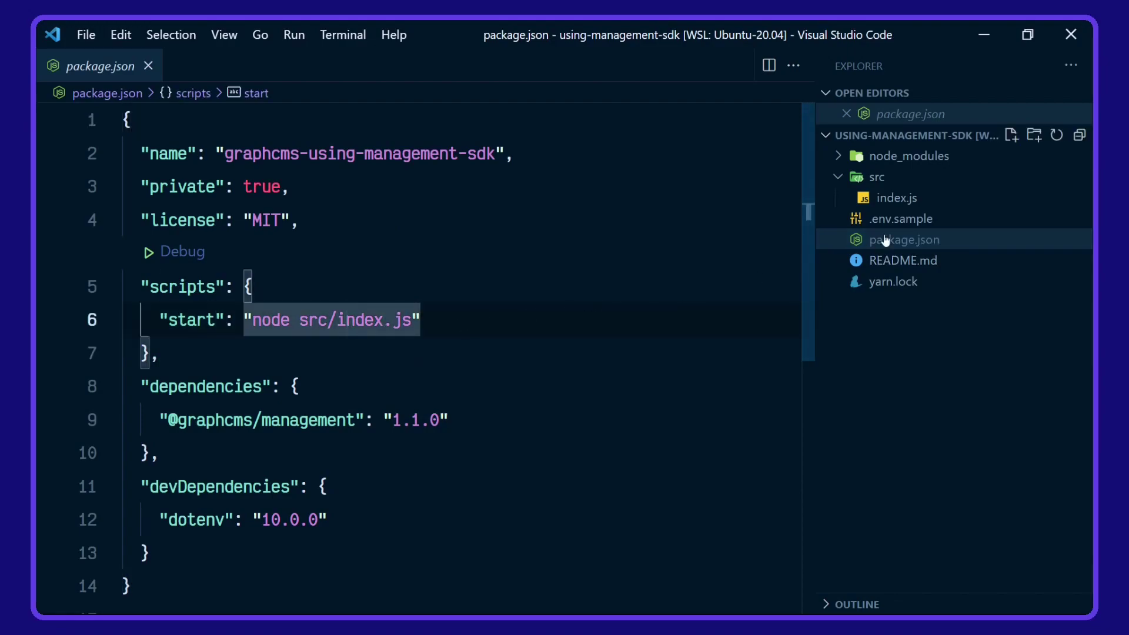
left_click(892, 199)
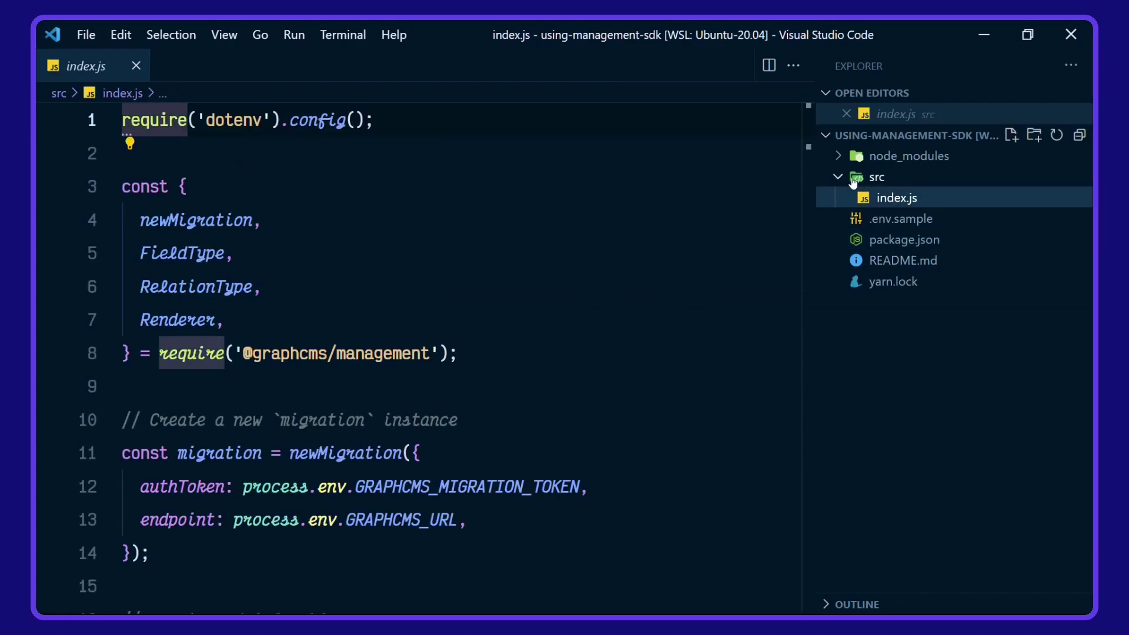
left_click(392, 123)
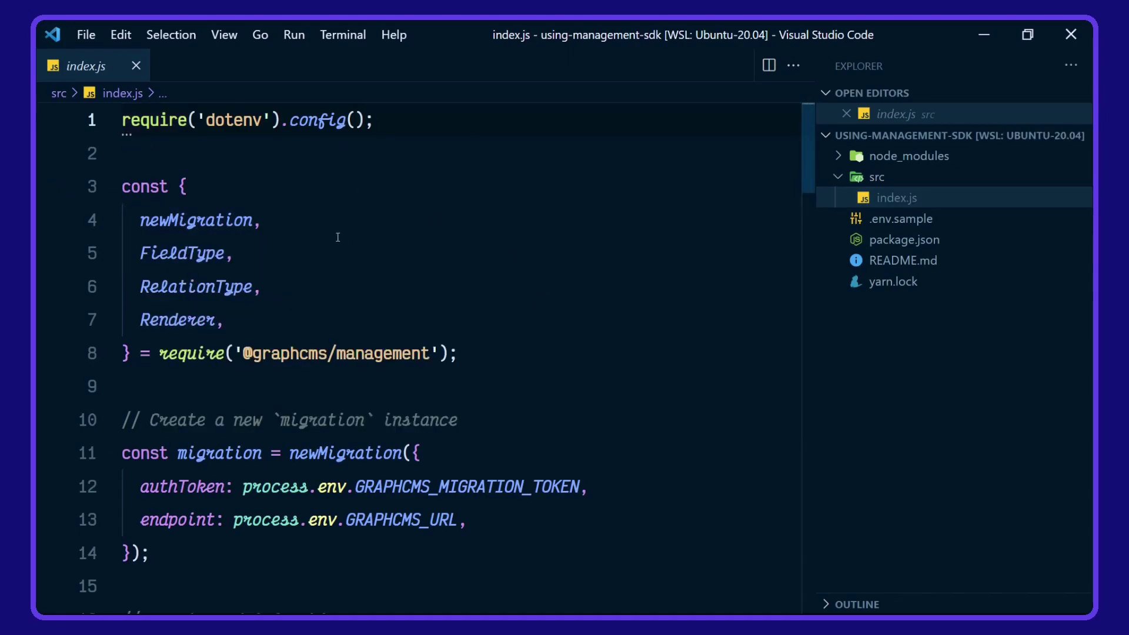
left_click(320, 225)
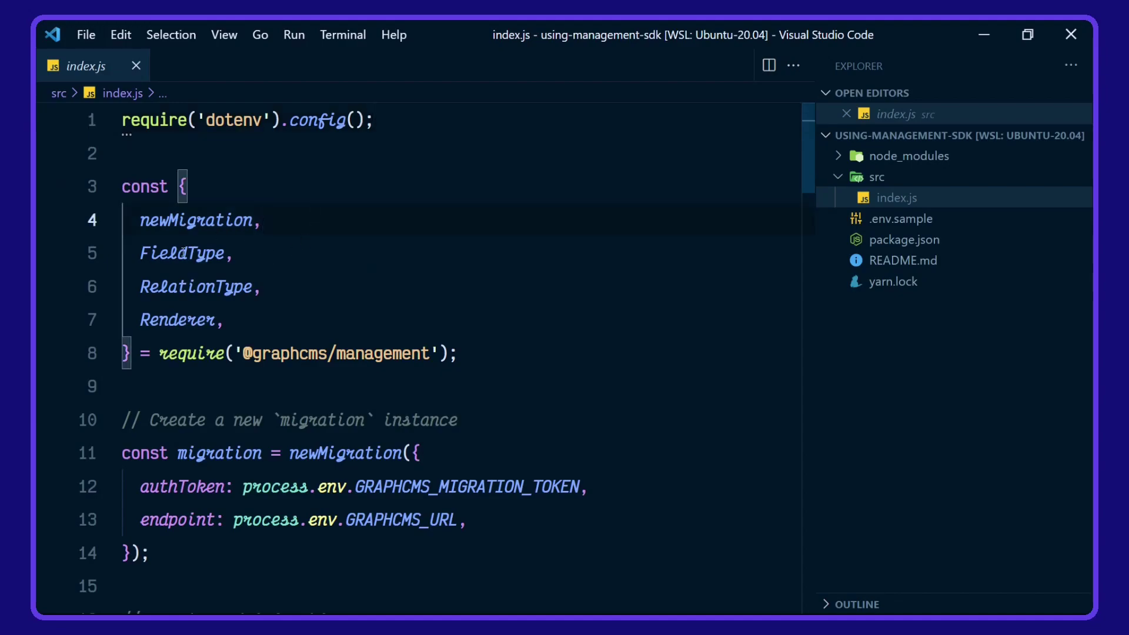
left_click(296, 320)
left_click(504, 342)
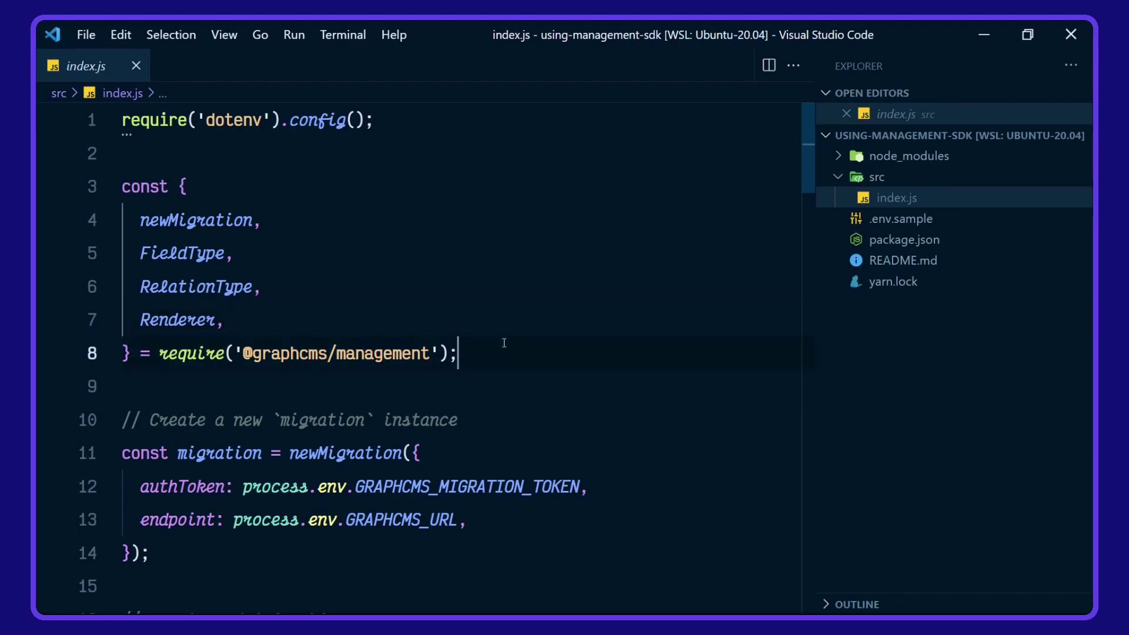
scroll(212, 291, "down", 2)
scroll(209, 292, "down", 1)
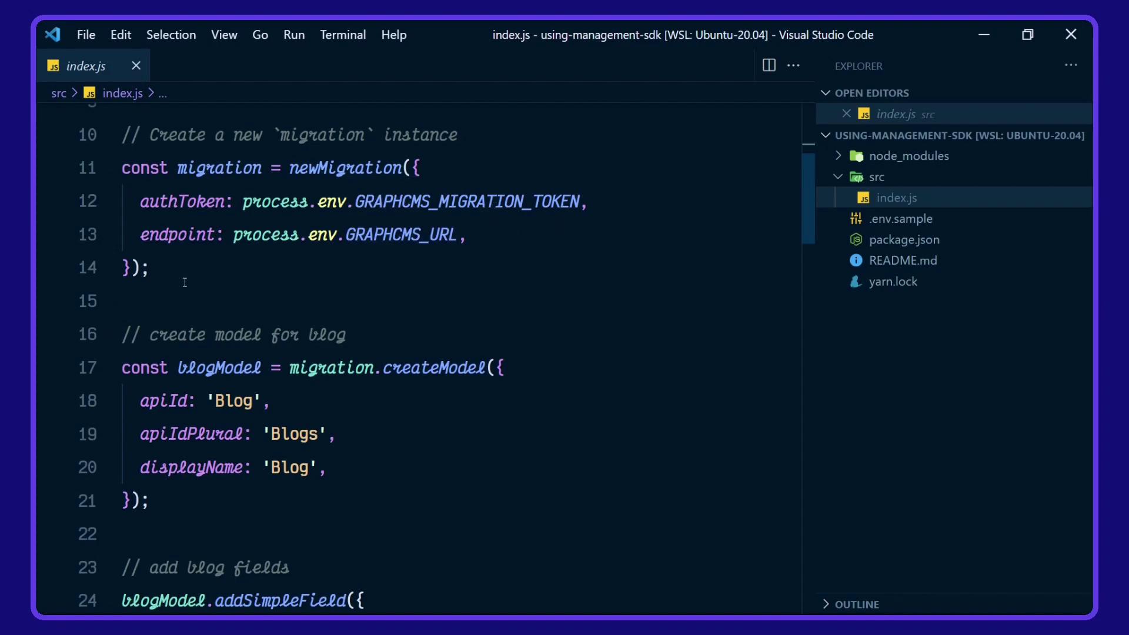
scroll(184, 278, "down", 1)
scroll(265, 304, "down", 2)
scroll(346, 329, "down", 1)
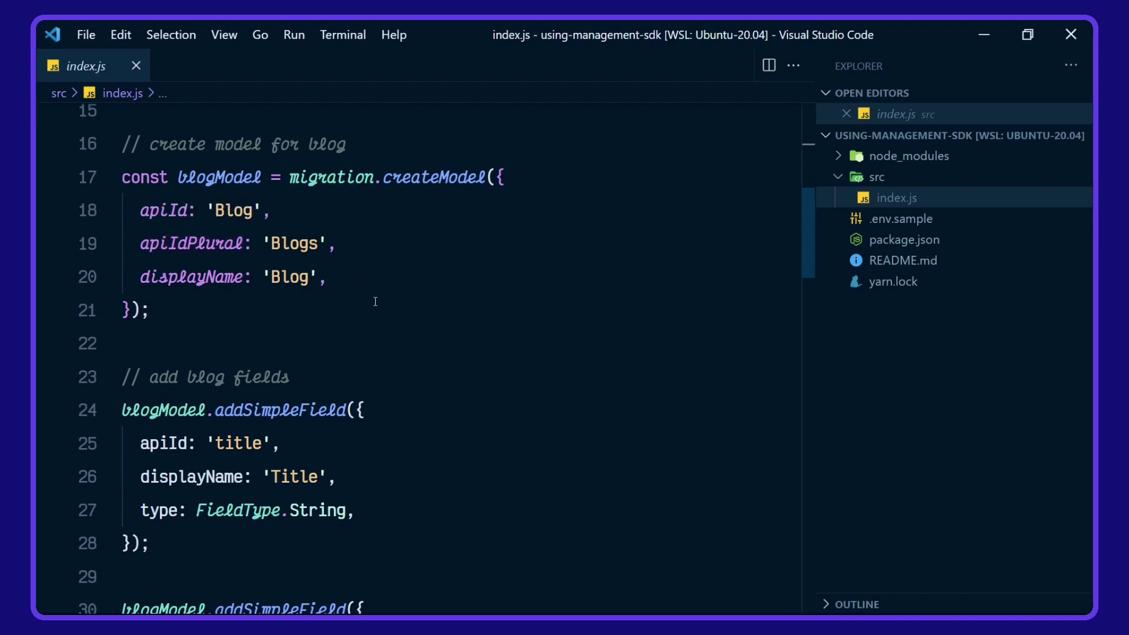
scroll(562, 280, "down", 3)
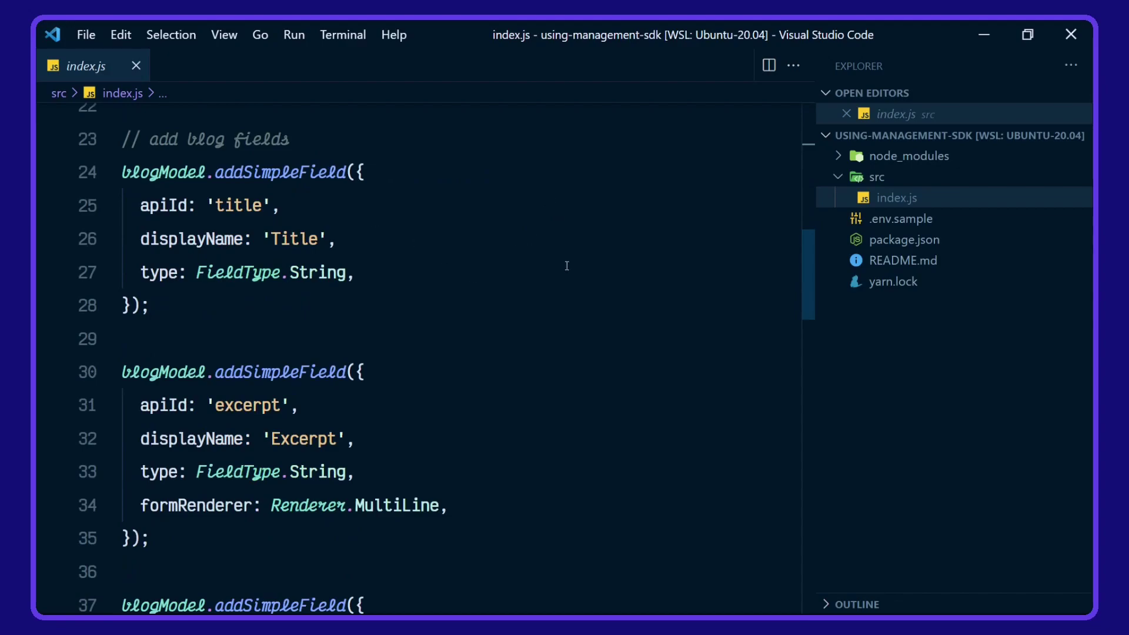
scroll(621, 386, "down", 3)
scroll(637, 355, "up", 2)
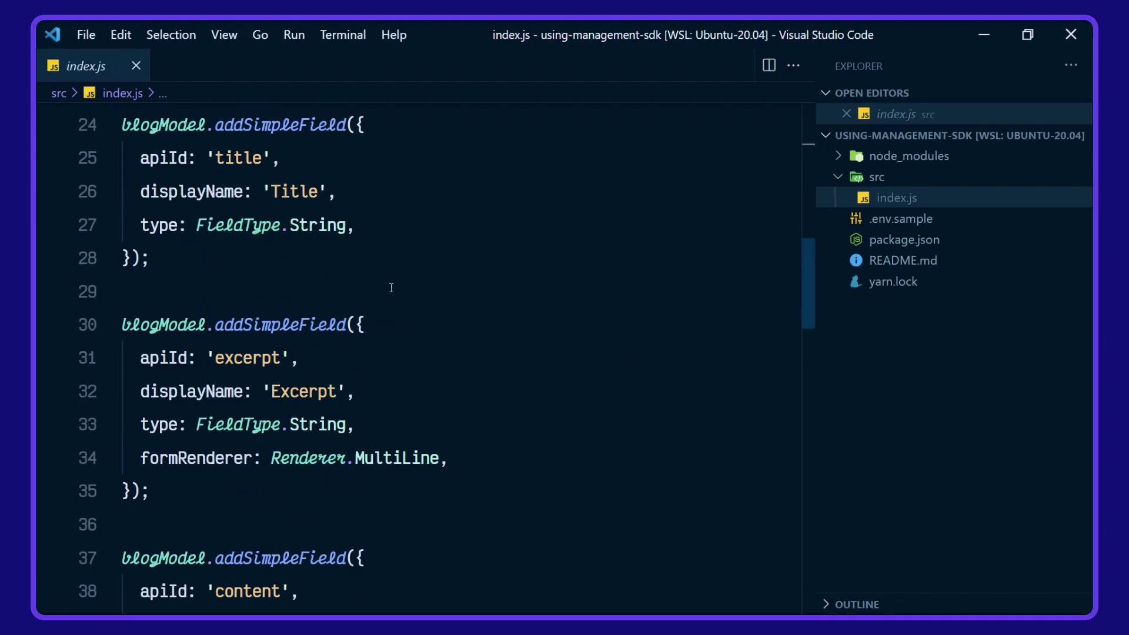
scroll(562, 414, "down", 1)
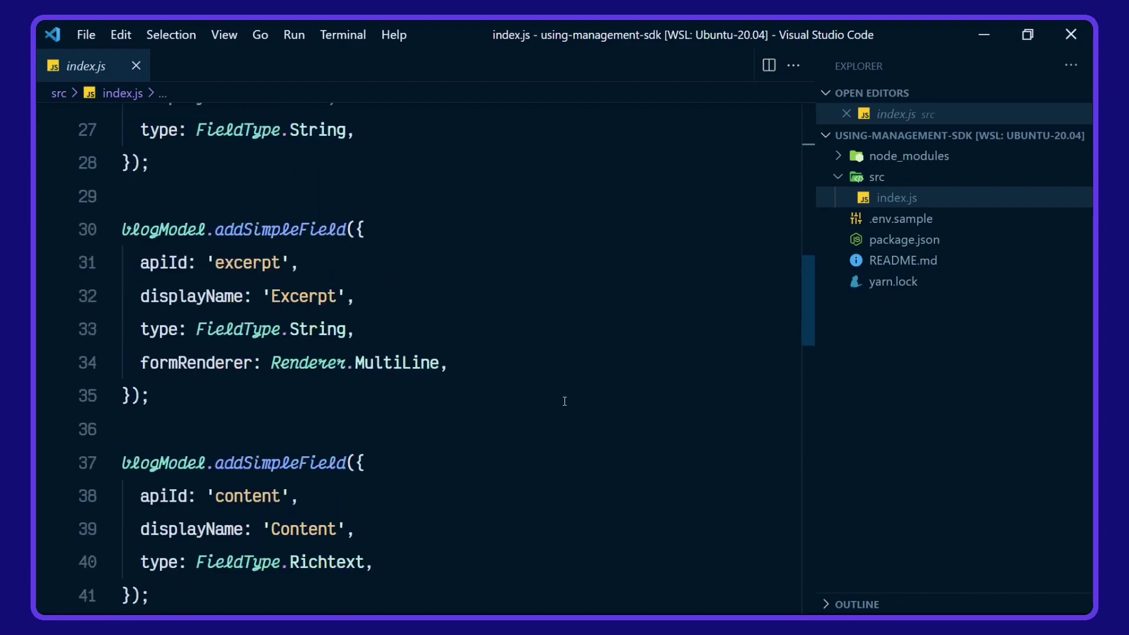
scroll(564, 397, "down", 2)
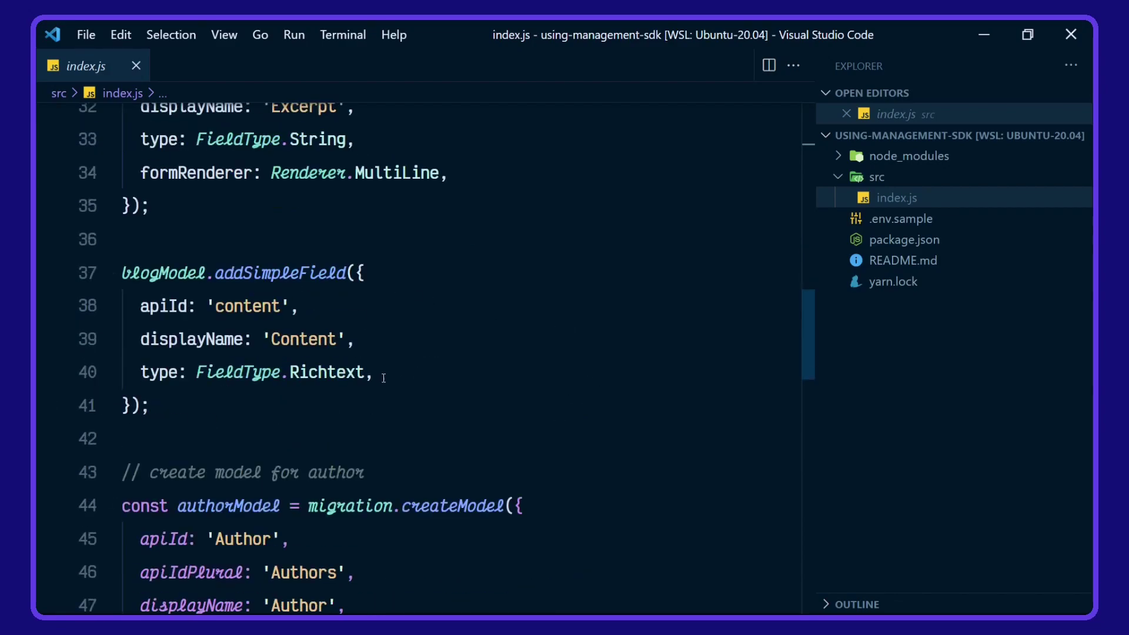
scroll(530, 370, "down", 2)
scroll(536, 362, "down", 1)
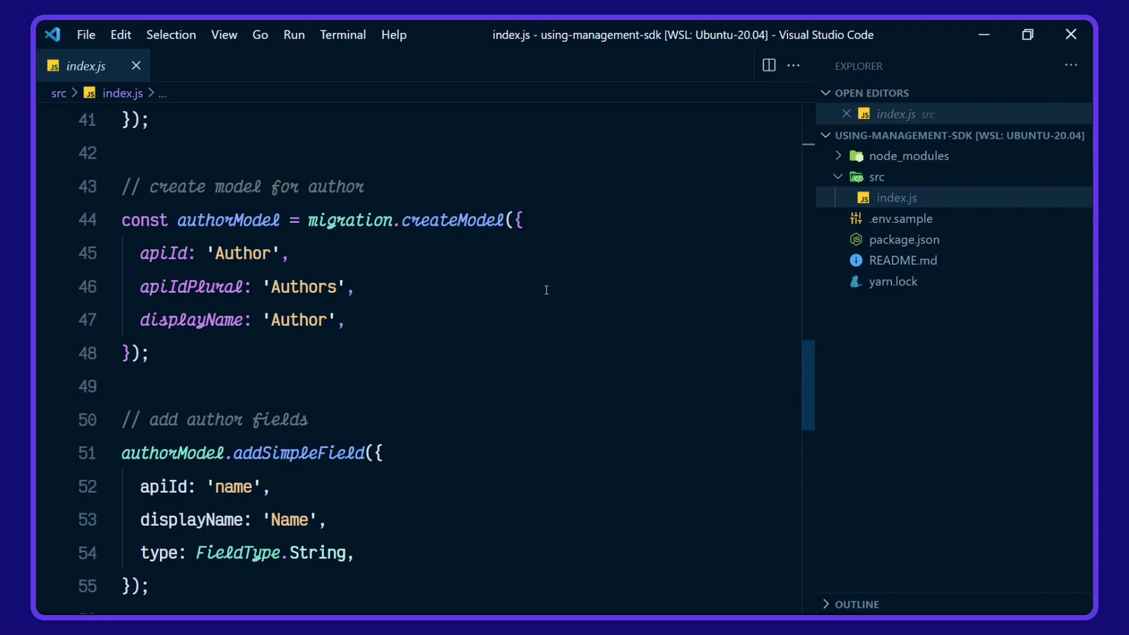
scroll(548, 289, "down", 1)
scroll(548, 288, "down", 1)
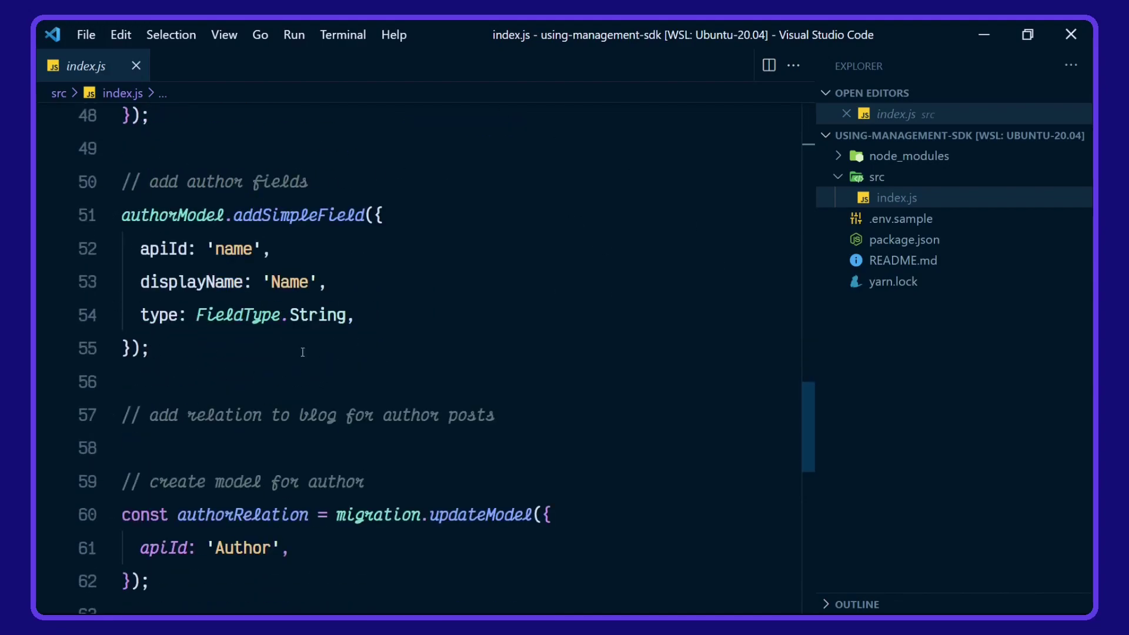
left_click(149, 414)
left_click(565, 377)
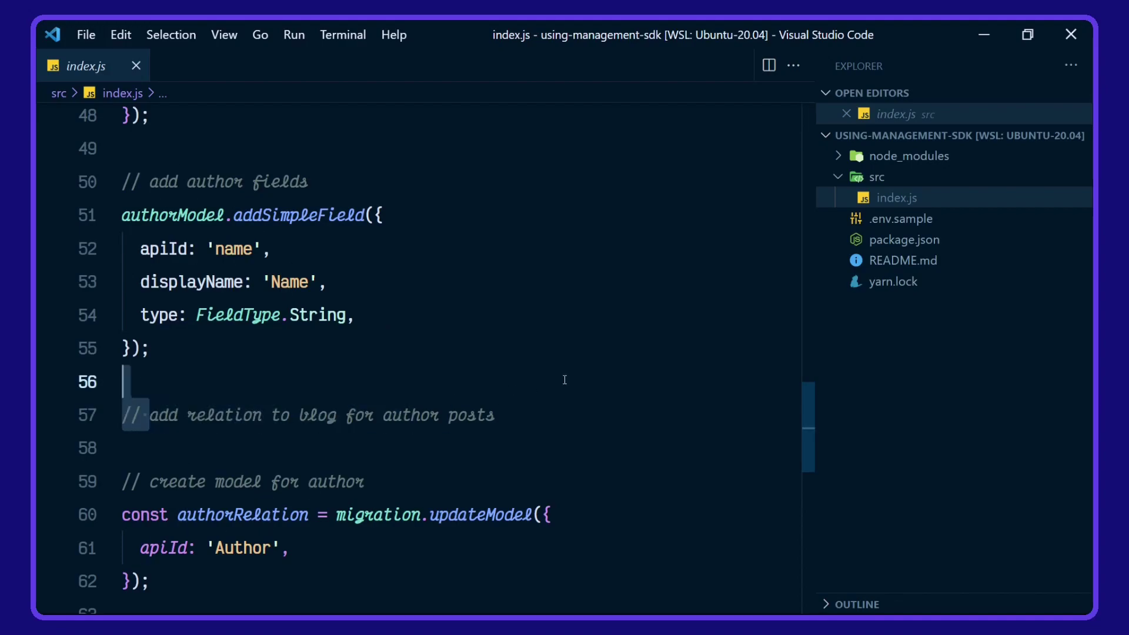
left_click(548, 401)
scroll(566, 376, "down", 2)
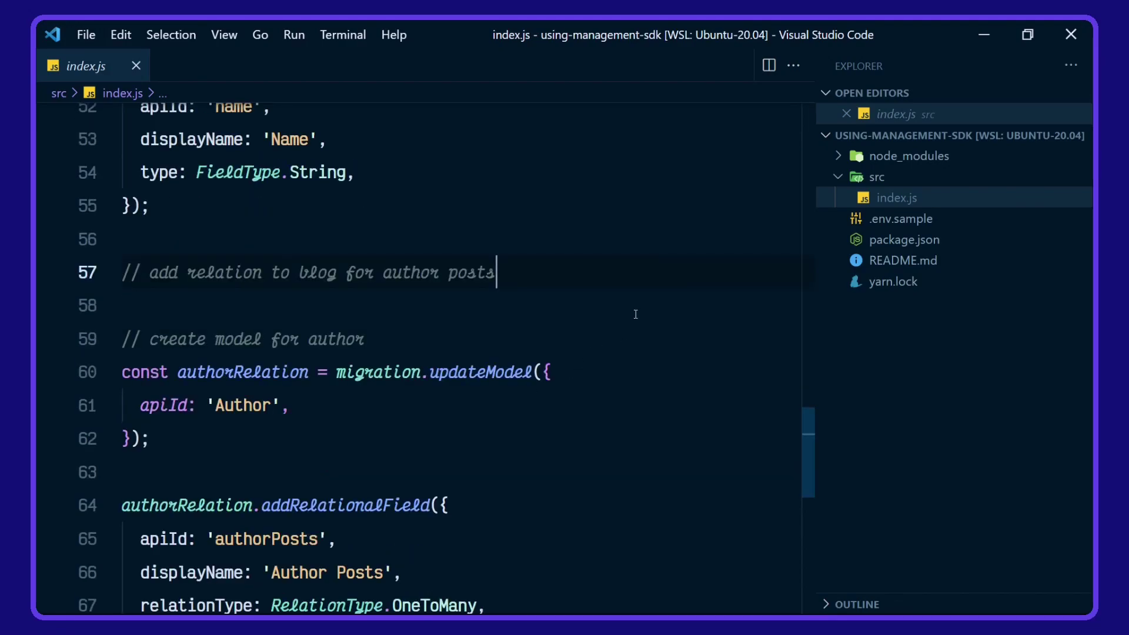
scroll(636, 316, "down", 1)
scroll(635, 316, "down", 1)
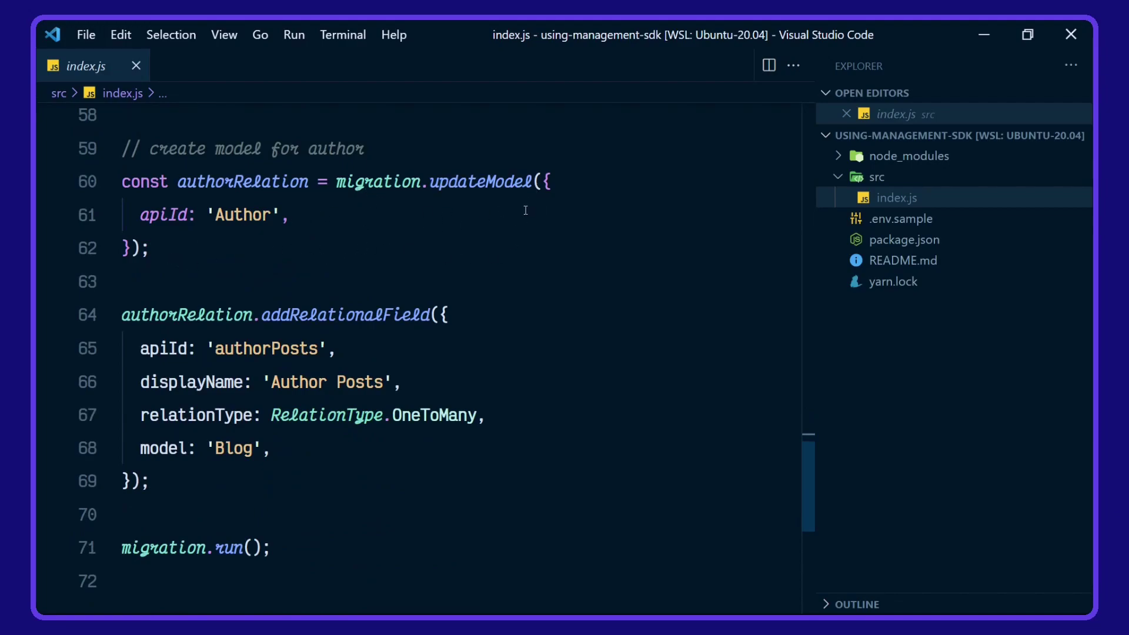
scroll(489, 336, "down", 2)
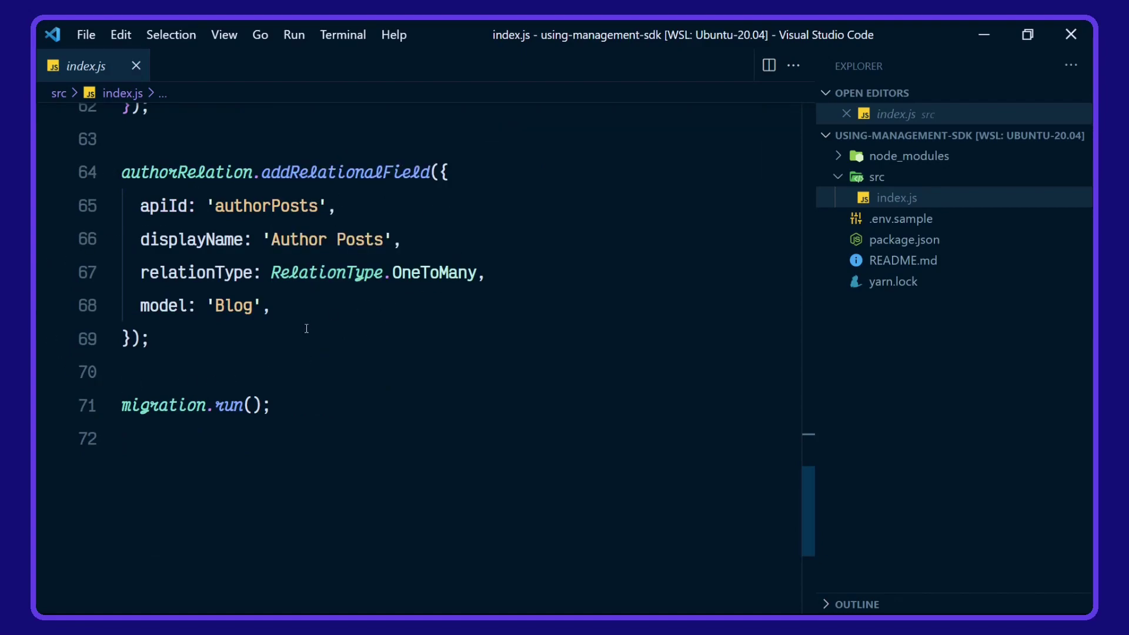
left_click(485, 273)
left_click(307, 296)
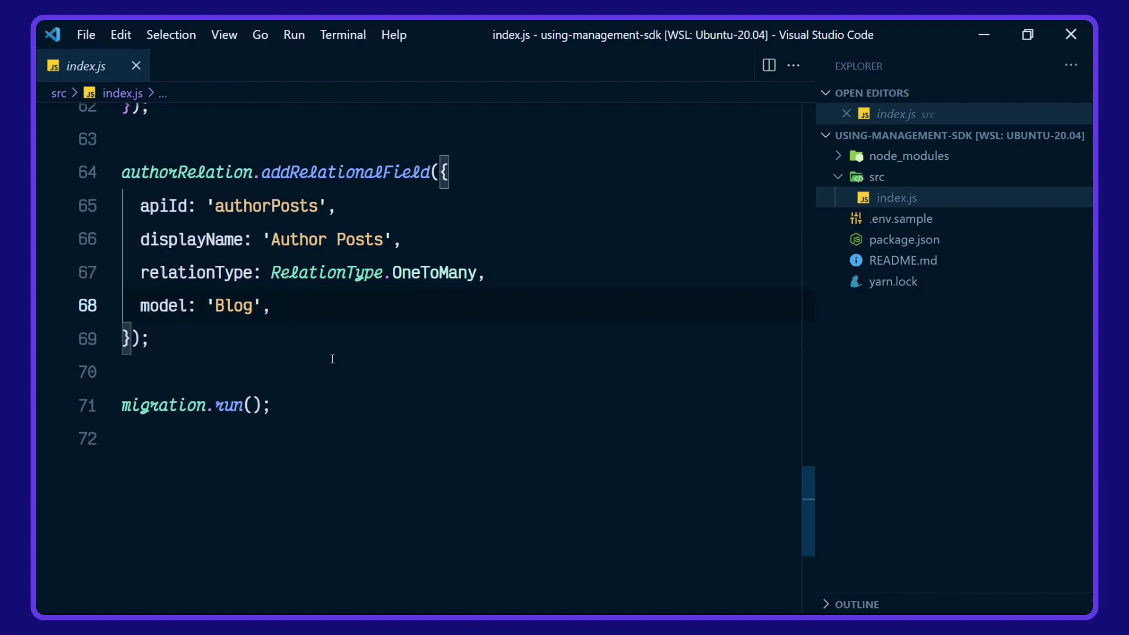
mouse_move(129, 305)
left_mouse_down()
mouse_move(338, 282)
mouse_move(146, 309)
left_mouse_up()
left_click(273, 305)
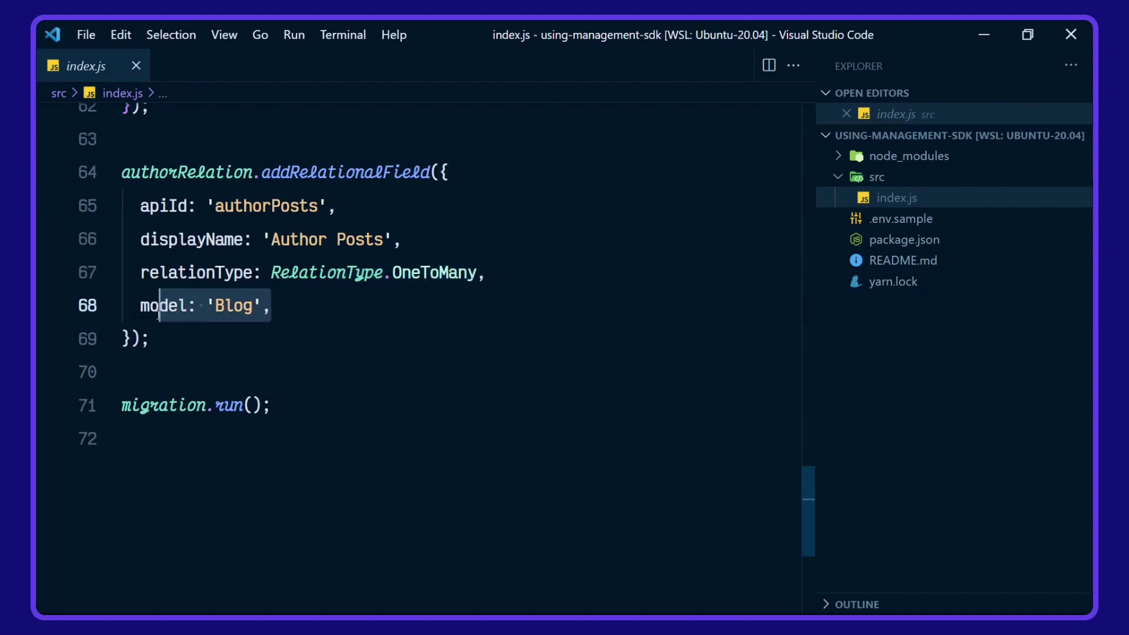
left_click(328, 416)
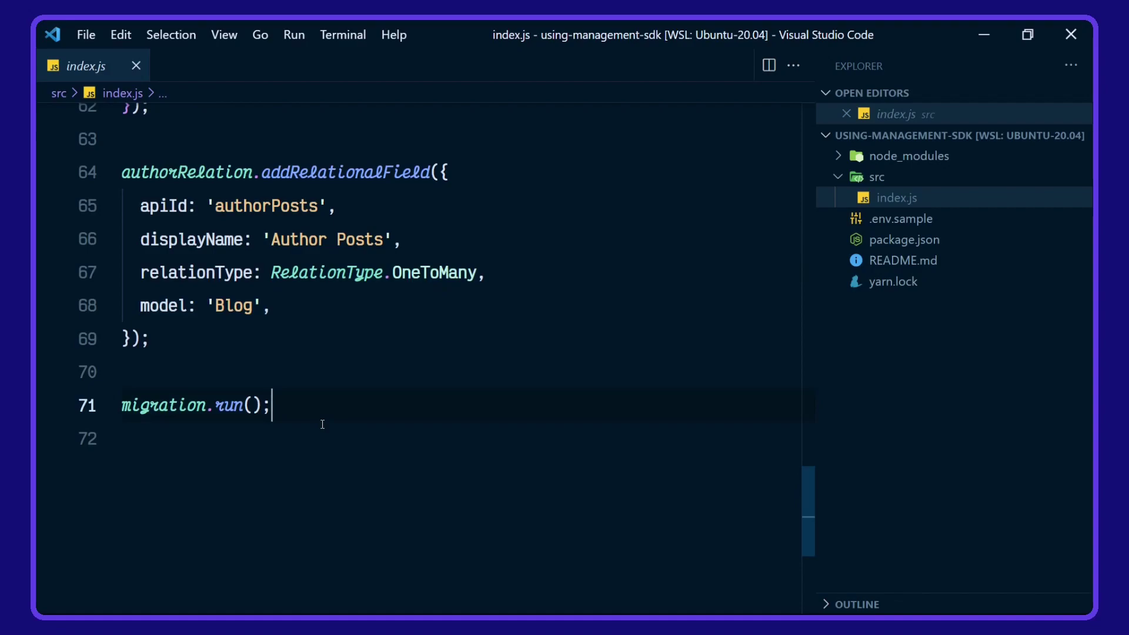
scroll(467, 424, "up", 10)
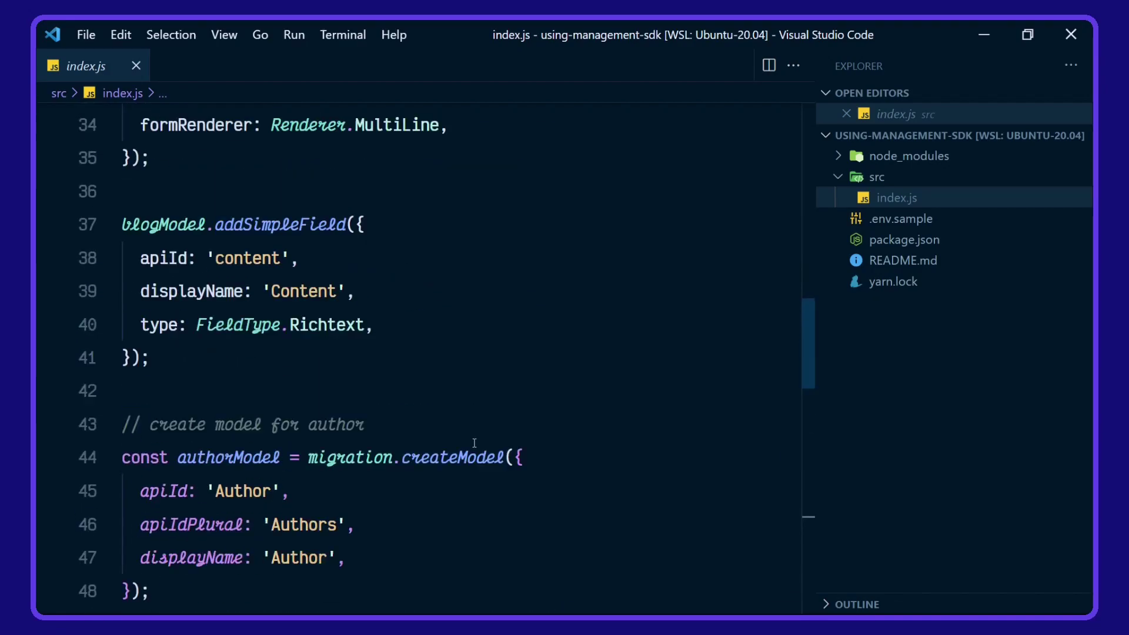
scroll(446, 353, "up", 10)
Rename .env.sample to .env.
left_click(404, 124)
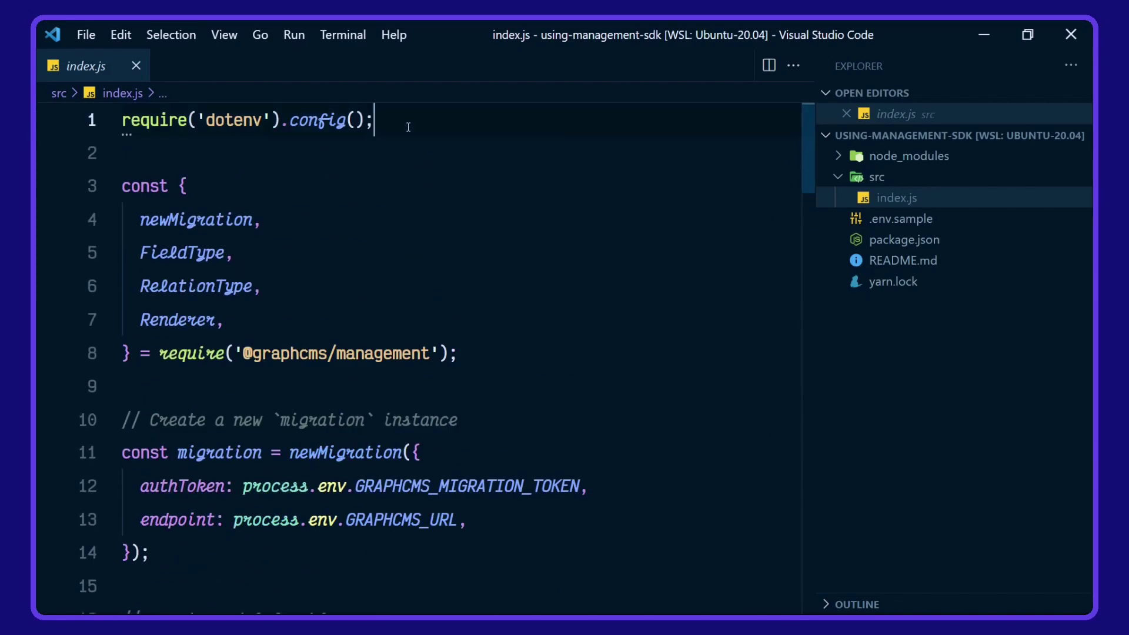
left_click(888, 229)
key("F2")
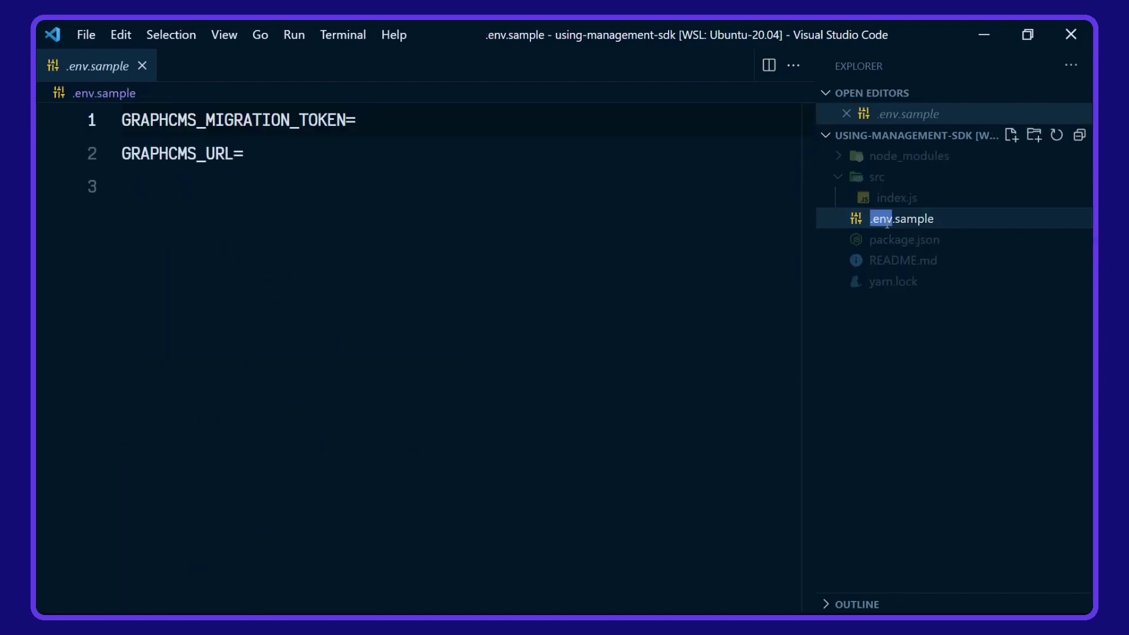
key("Right")
key("shift+End")
key("BackSpace")
key("Return")
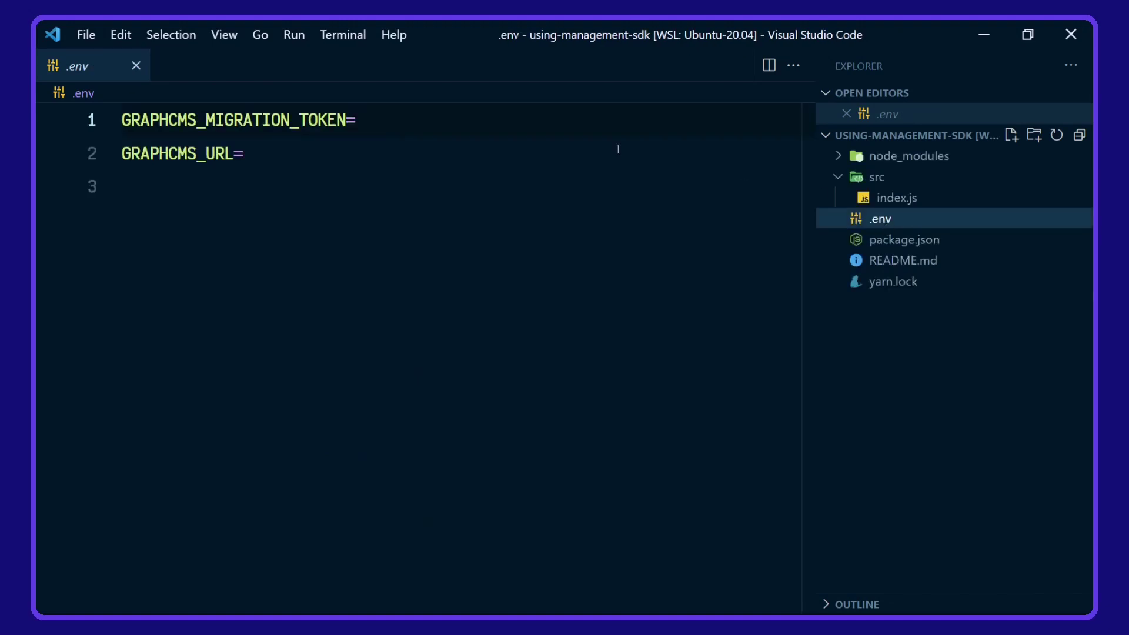
Inspect the empty GRAPHCMS_URL and GRAPHCMS_MIGRATION_TOKEN entries in .env.
left_click(289, 150)
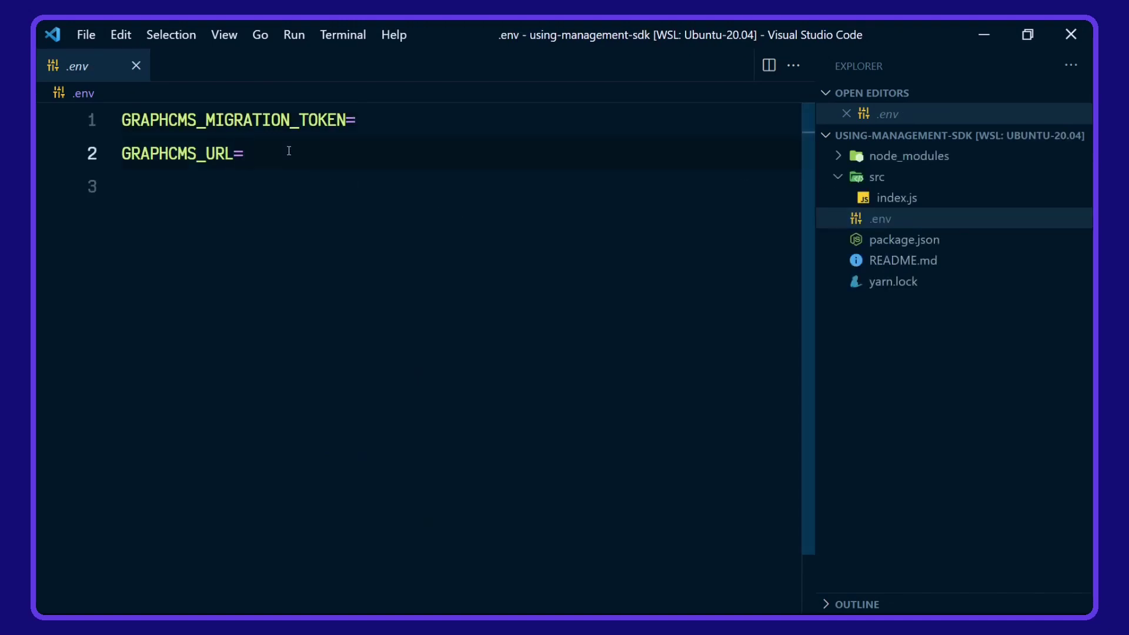
left_click(382, 121)
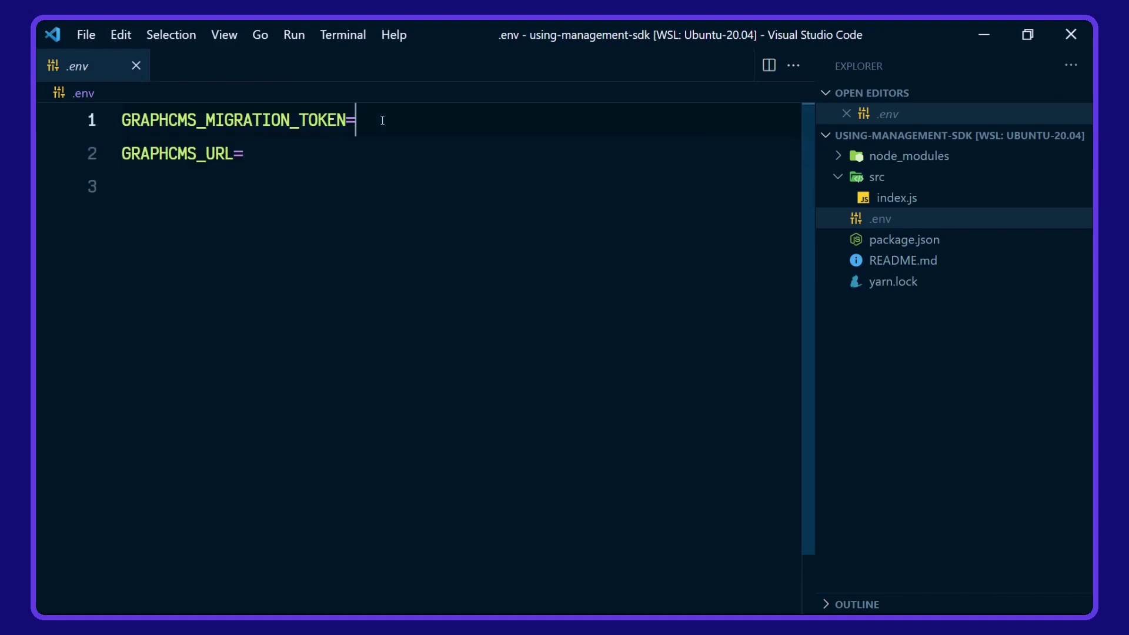
left_click(315, 149)
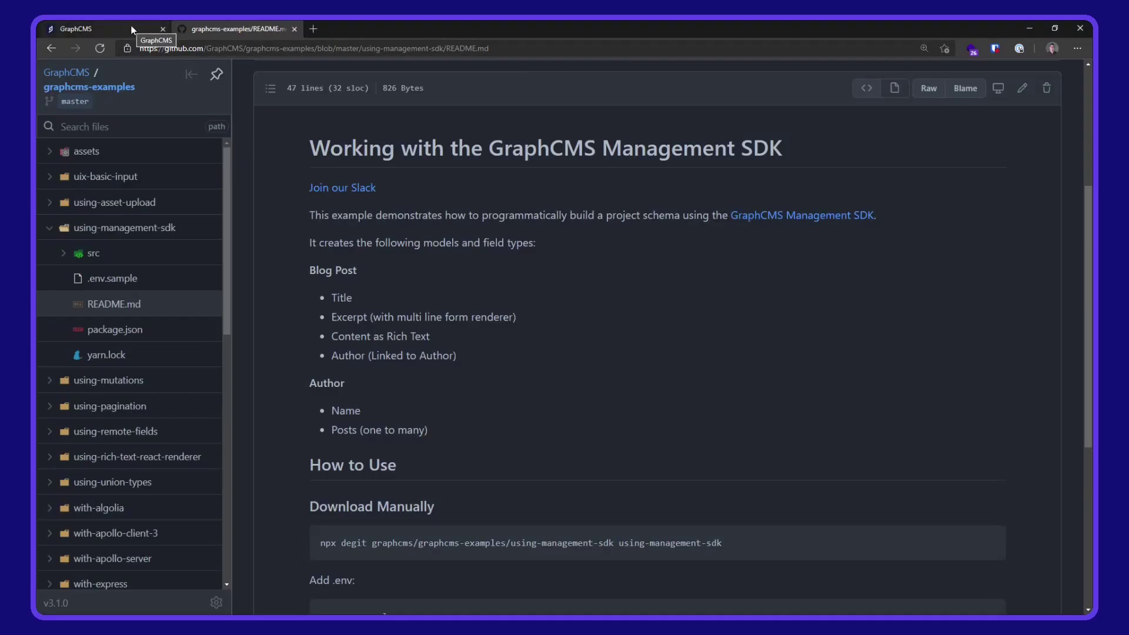
From GraphCMS environment settings, clone Master Environment as 'management-sdk'.
left_click(133, 28)
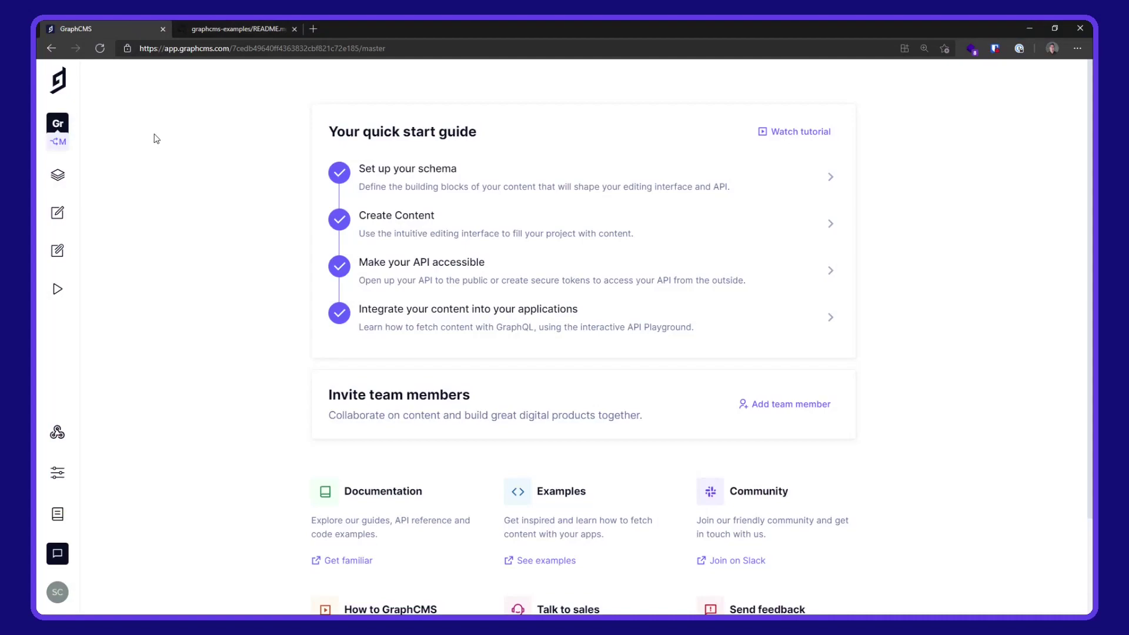
left_click(58, 144)
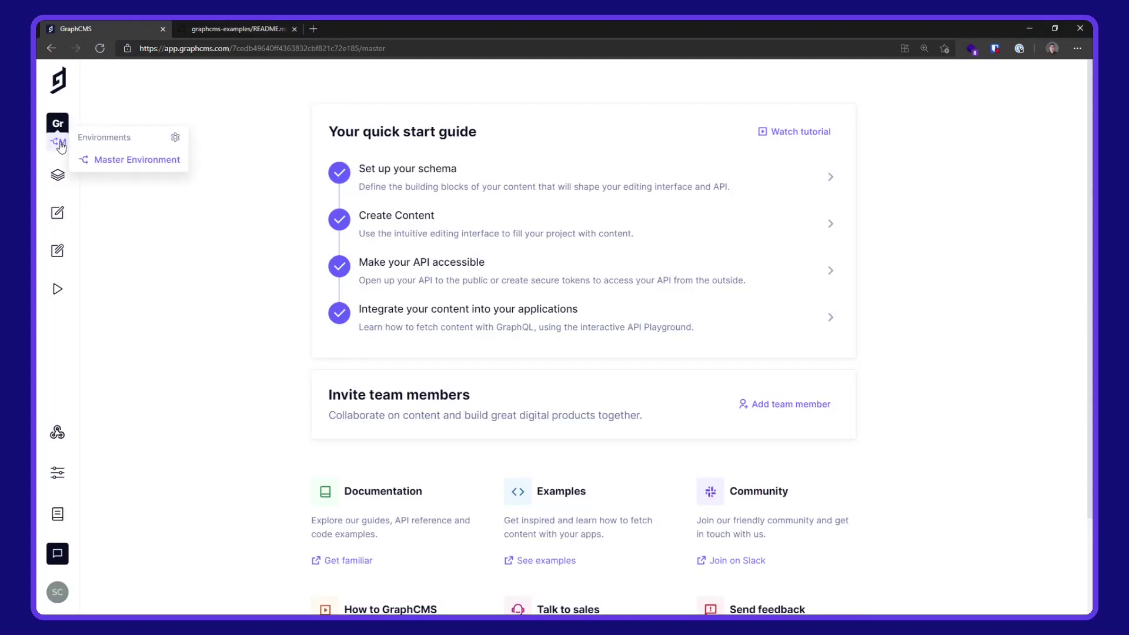
left_click(175, 142)
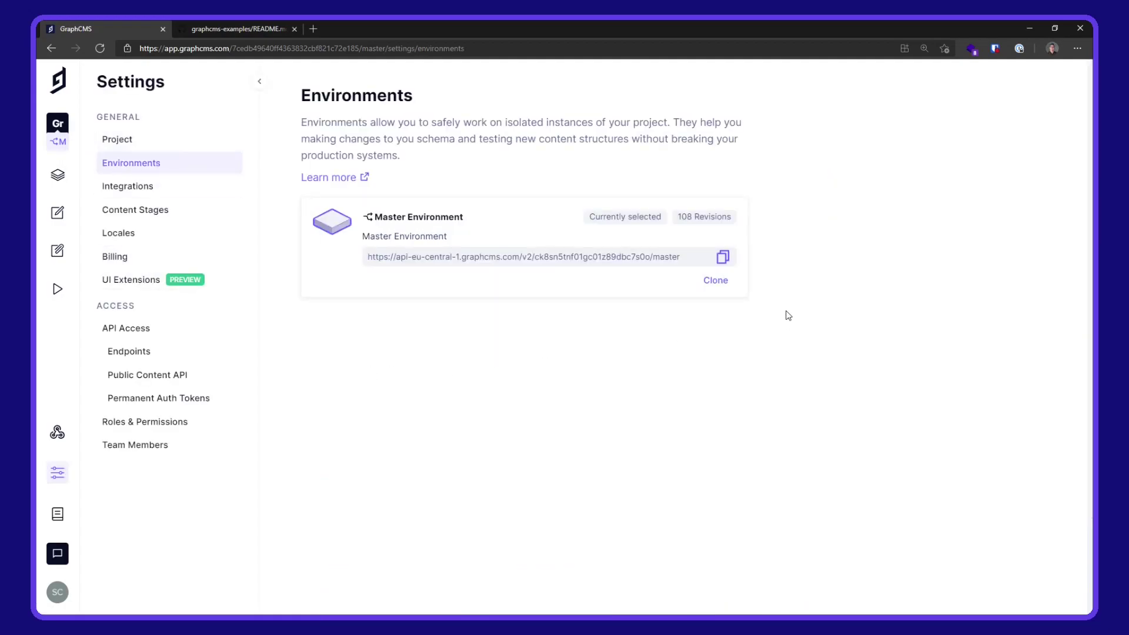
left_click(717, 281)
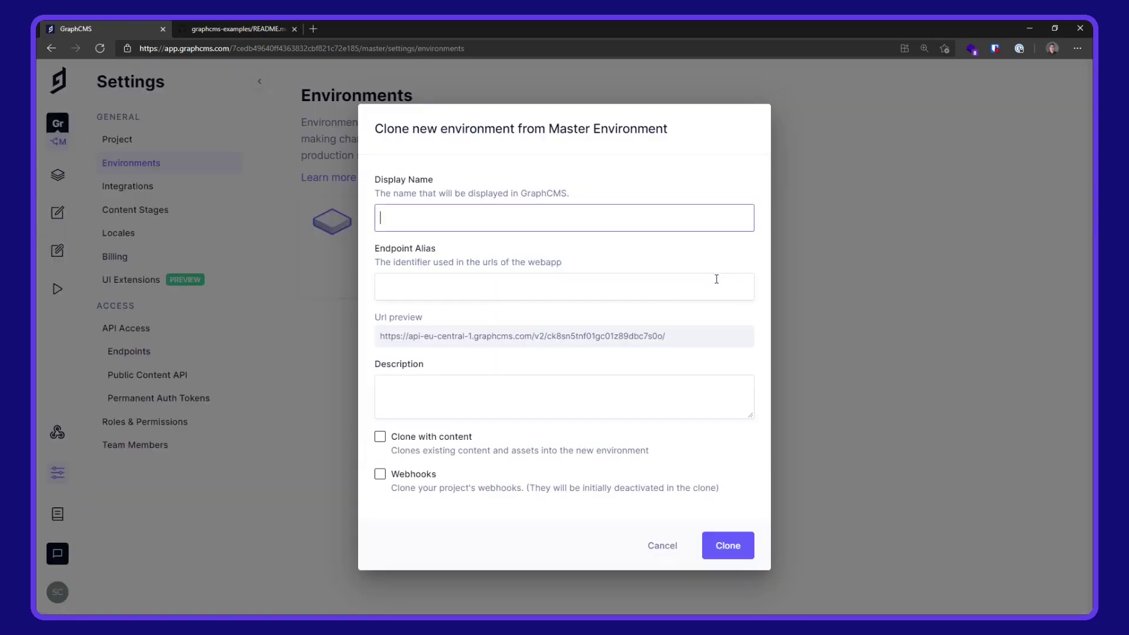
type("management-sdk")
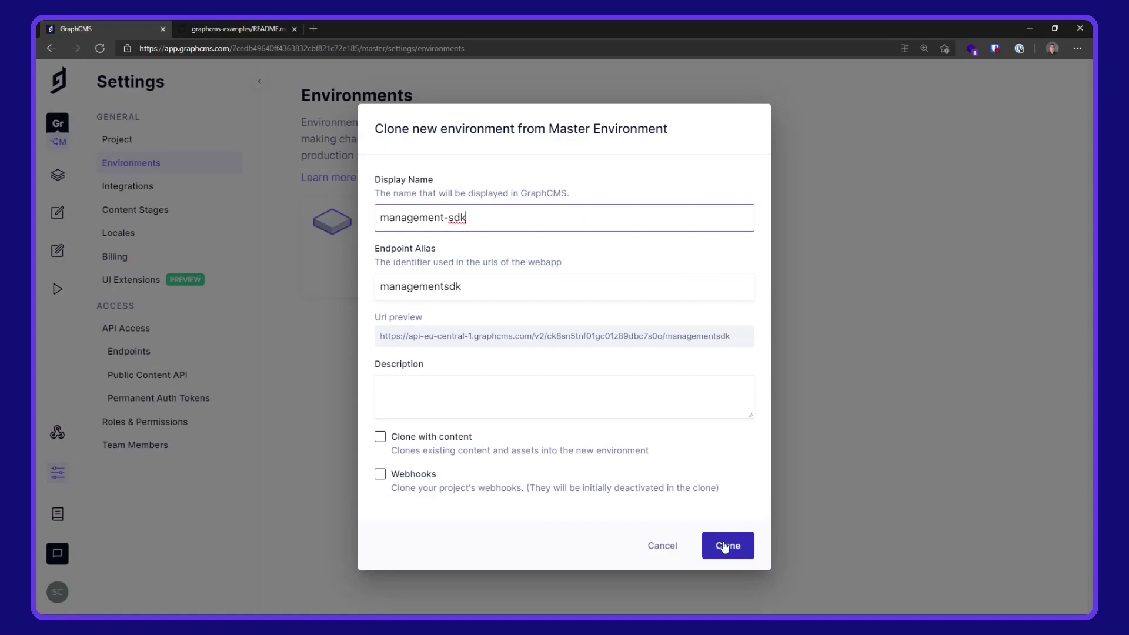
left_click(723, 543)
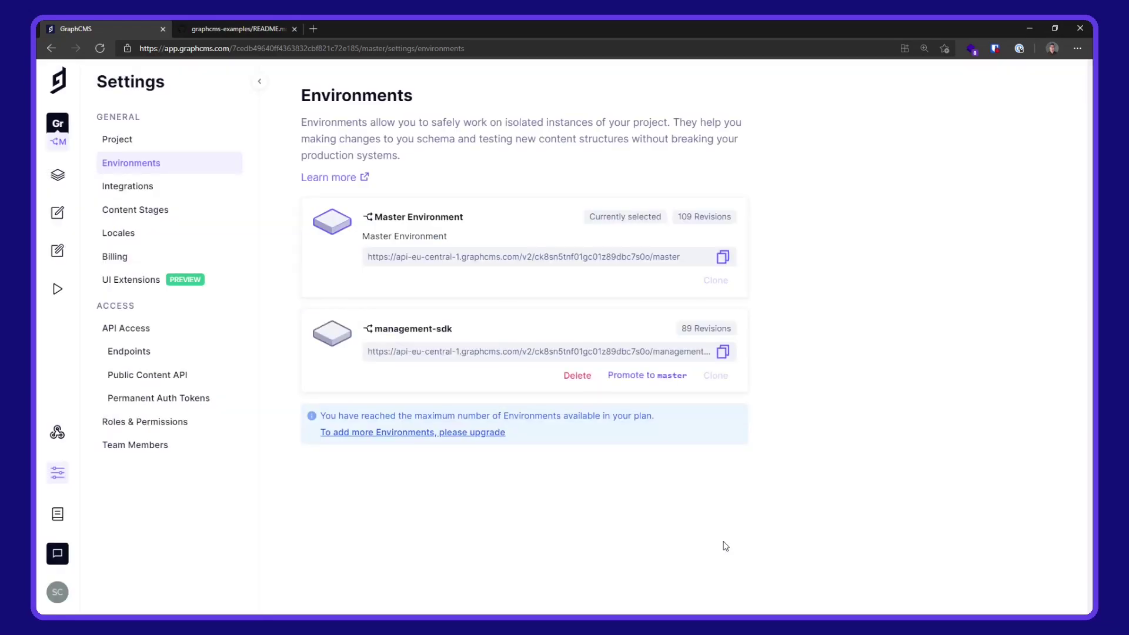
Copy the management-sdk Content API endpoint and paste it as GRAPHCMS_URL in .env.
left_click(66, 144)
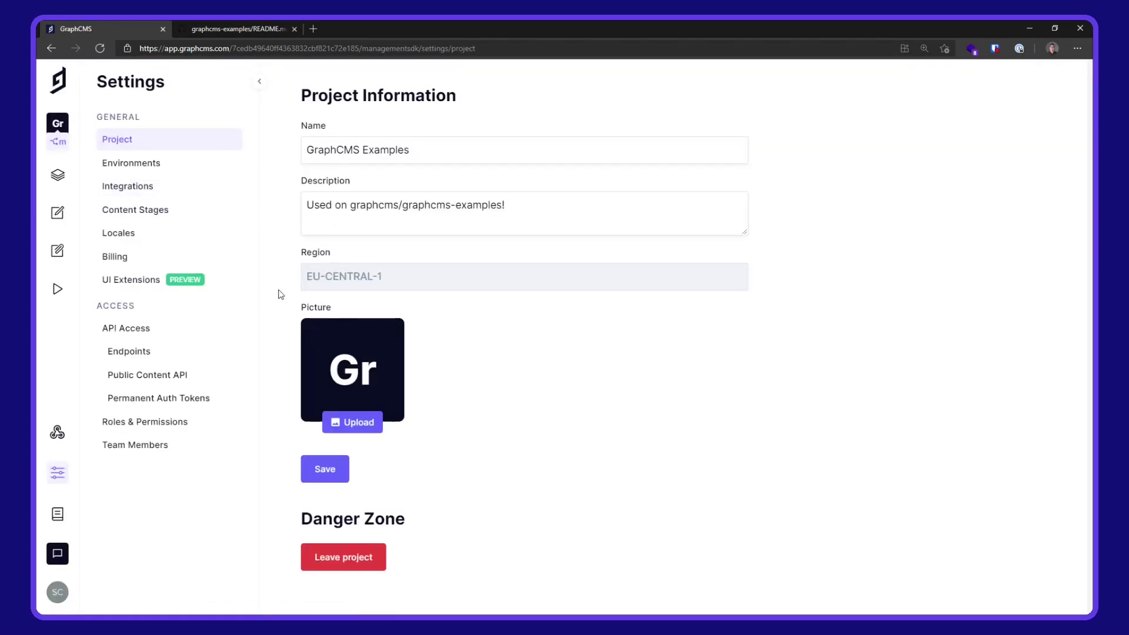
left_click(158, 328)
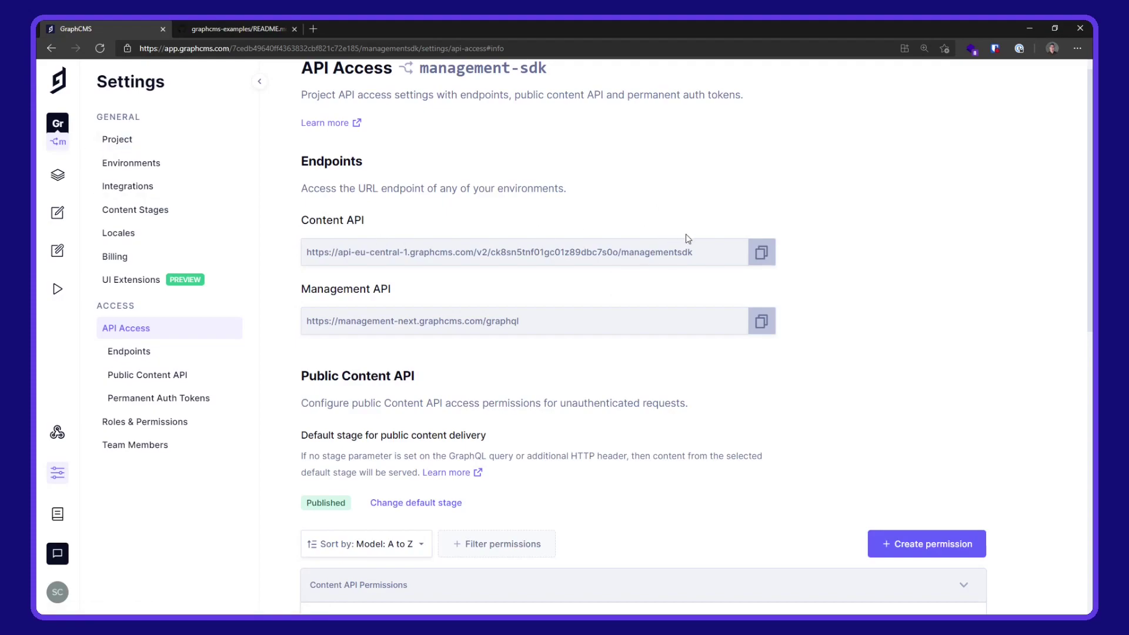
left_click(764, 263)
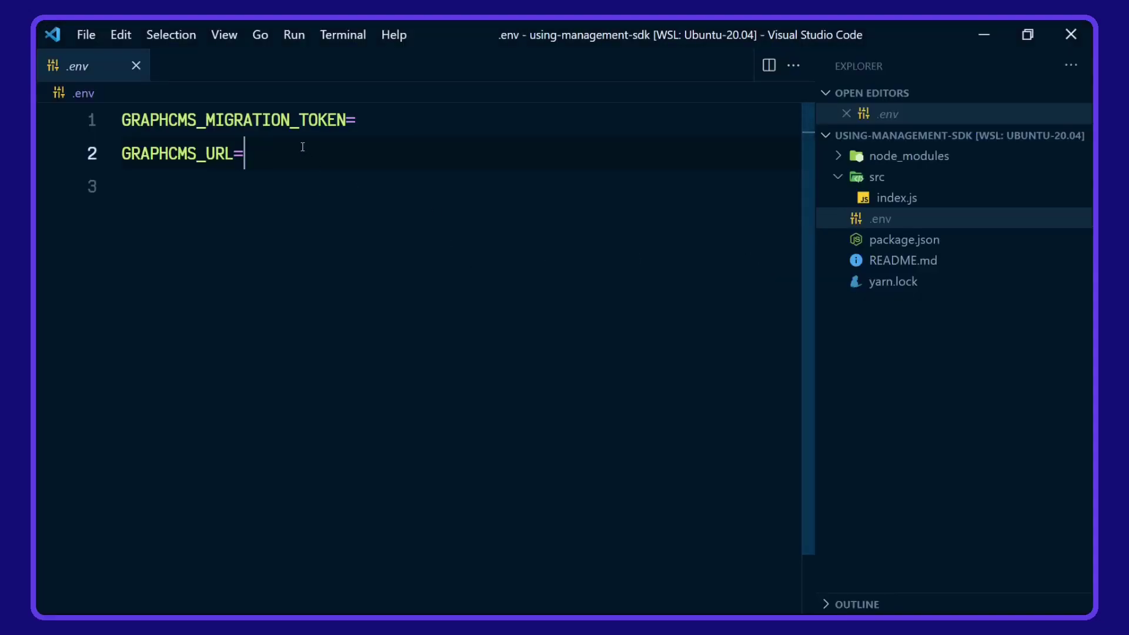
key("ctrl+v")
left_click(420, 120)
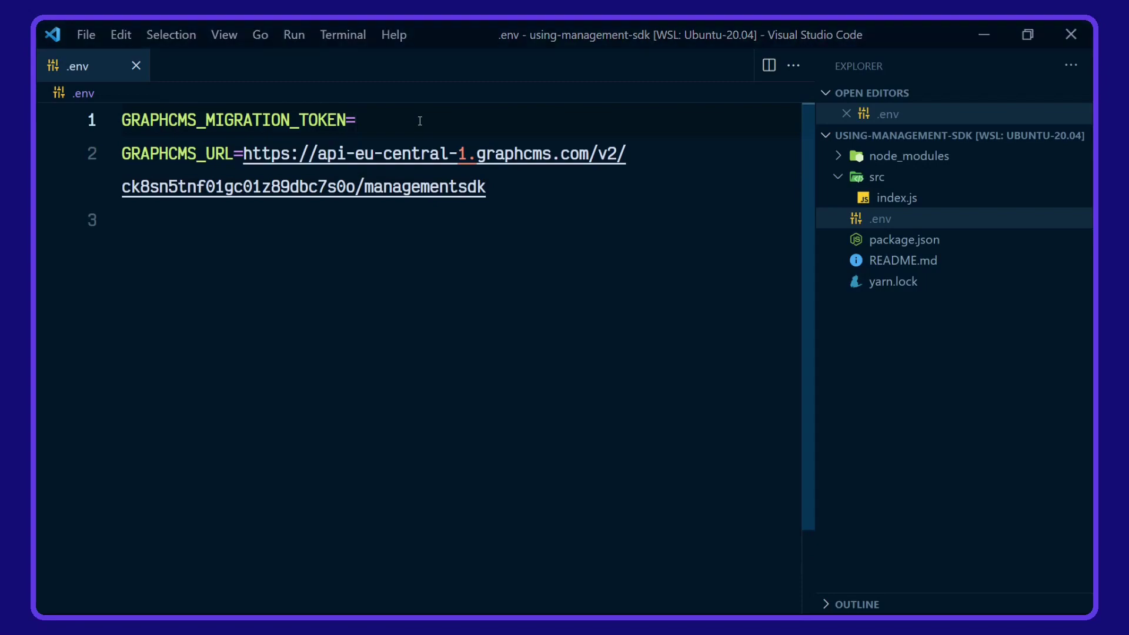
Create a permanent auth token named 'delete this after recording video' and continue to its permissions.
key("alt+Tab")
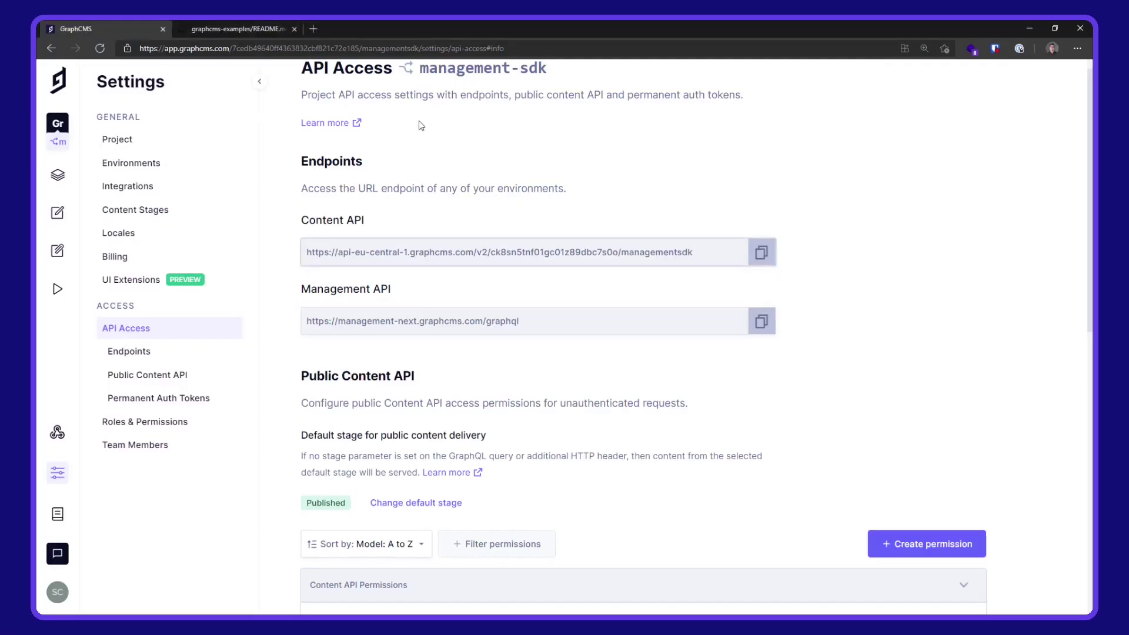
left_click(161, 404)
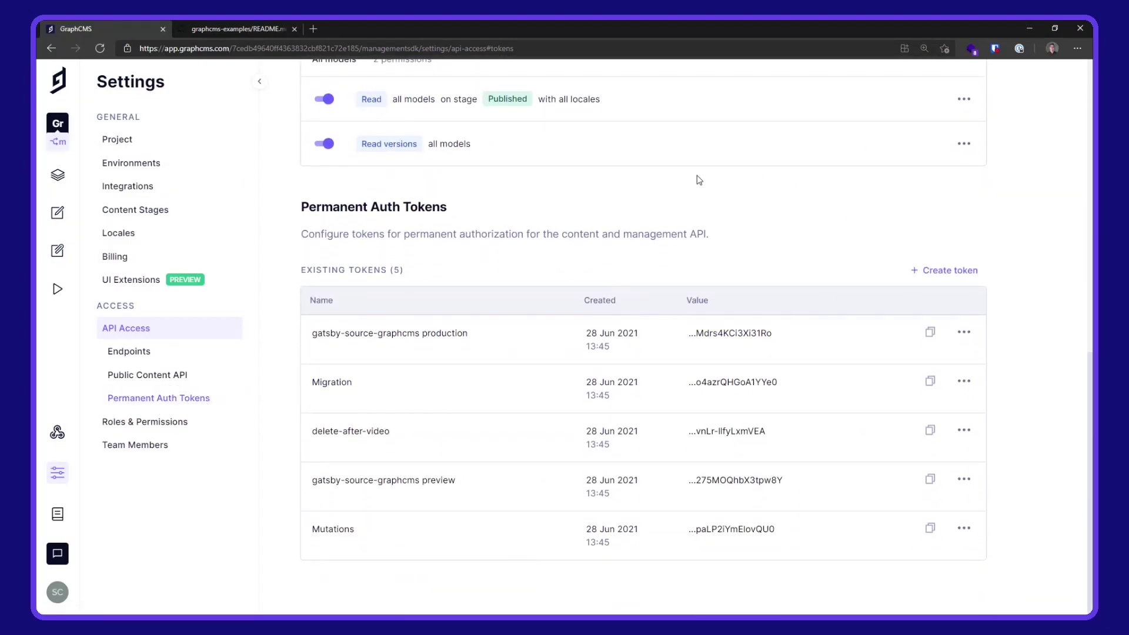
left_click(946, 270)
type("delete this after recording")
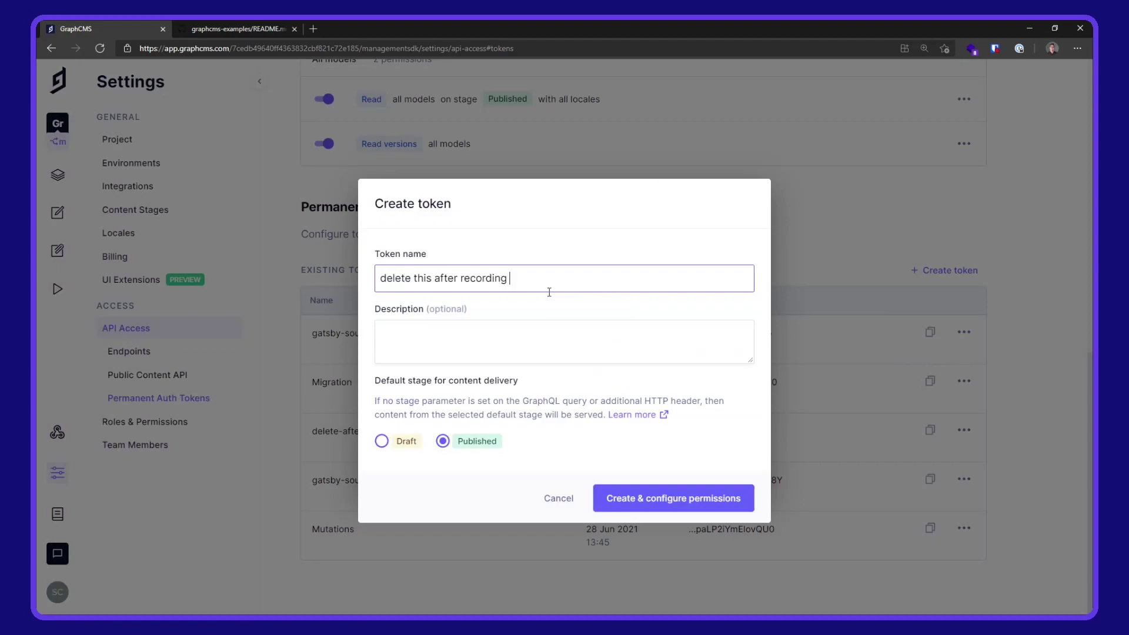
type(" video")
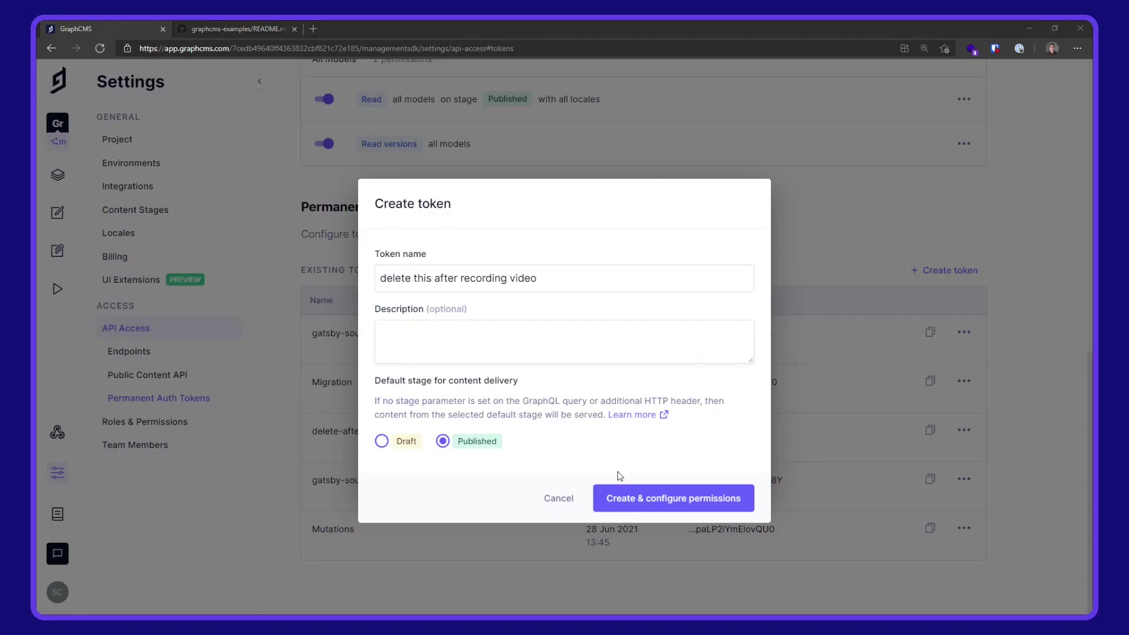
left_click(633, 500)
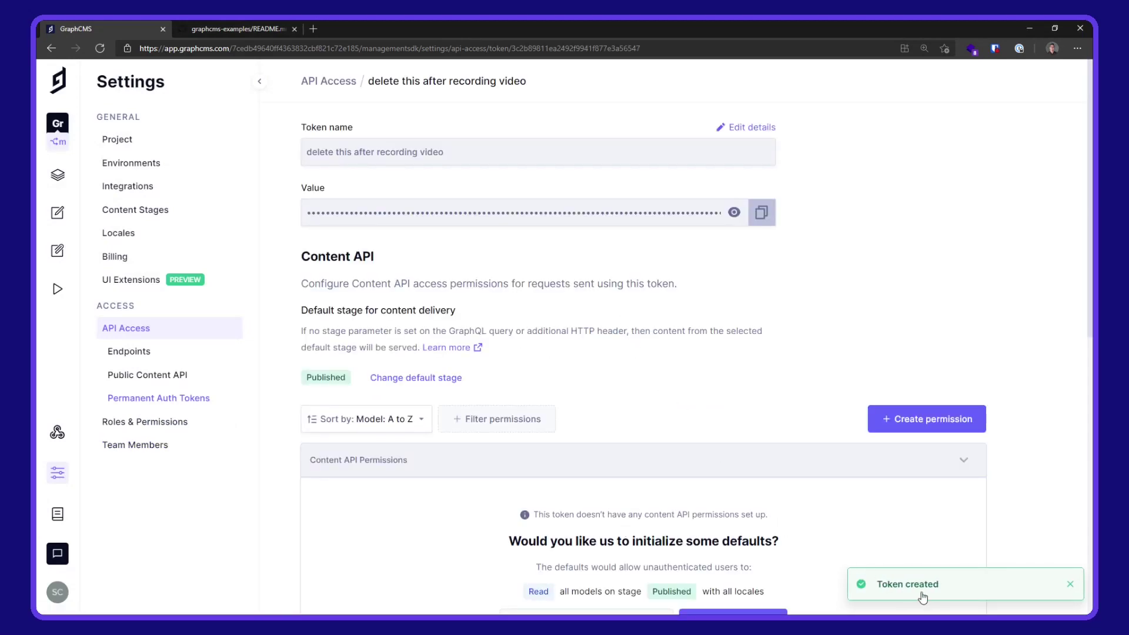
scroll(545, 318, "down", 2)
scroll(543, 319, "down", 2)
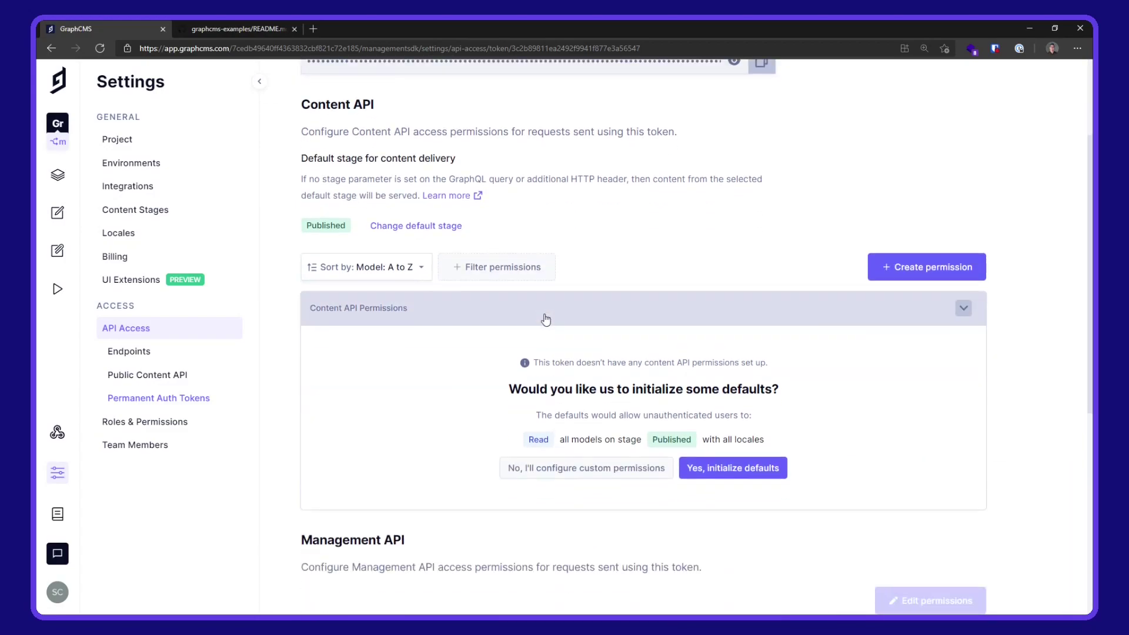
scroll(545, 320, "down", 3)
scroll(540, 325, "down", 1)
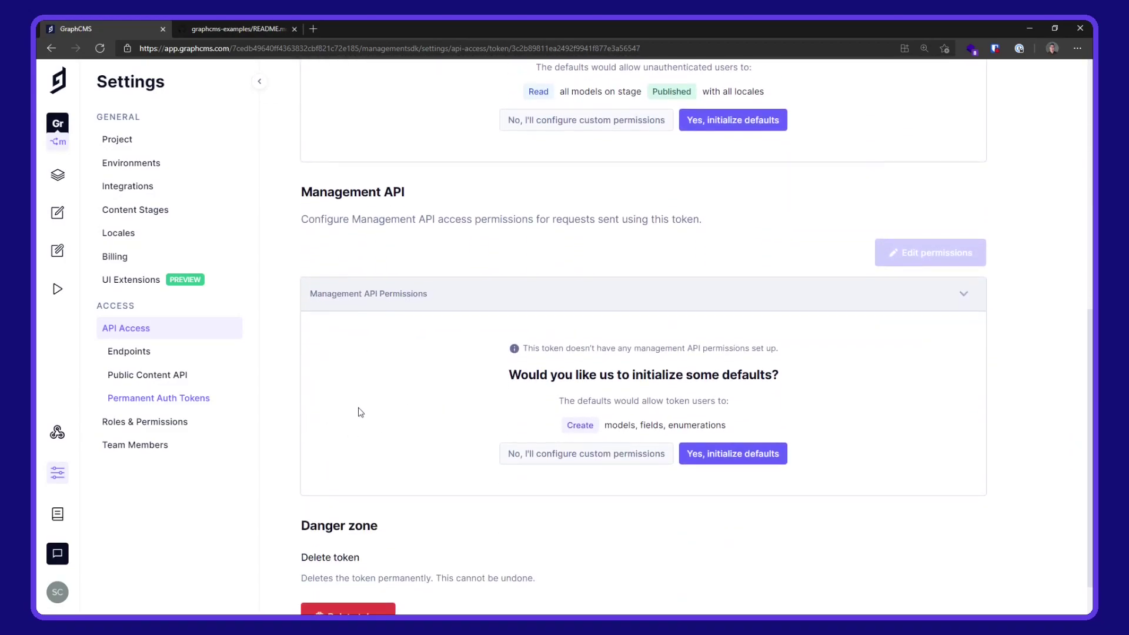
Grant the token custom Management API permissions and paste its value as GRAPHCMS_MIGRATION_TOKEN.
left_click(581, 464)
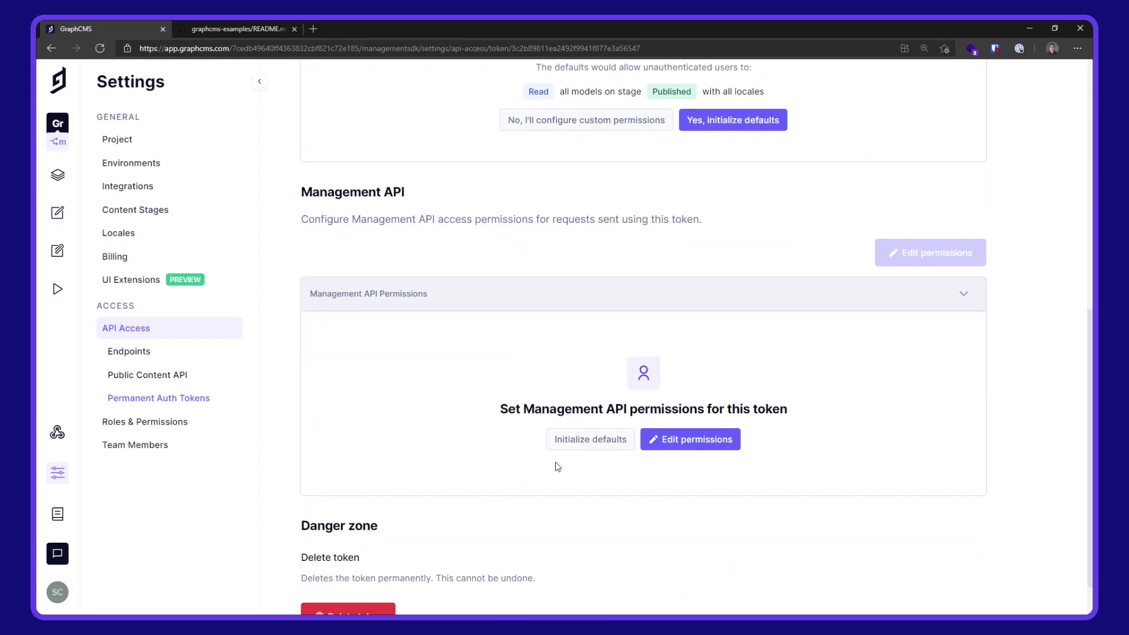
left_click(714, 456)
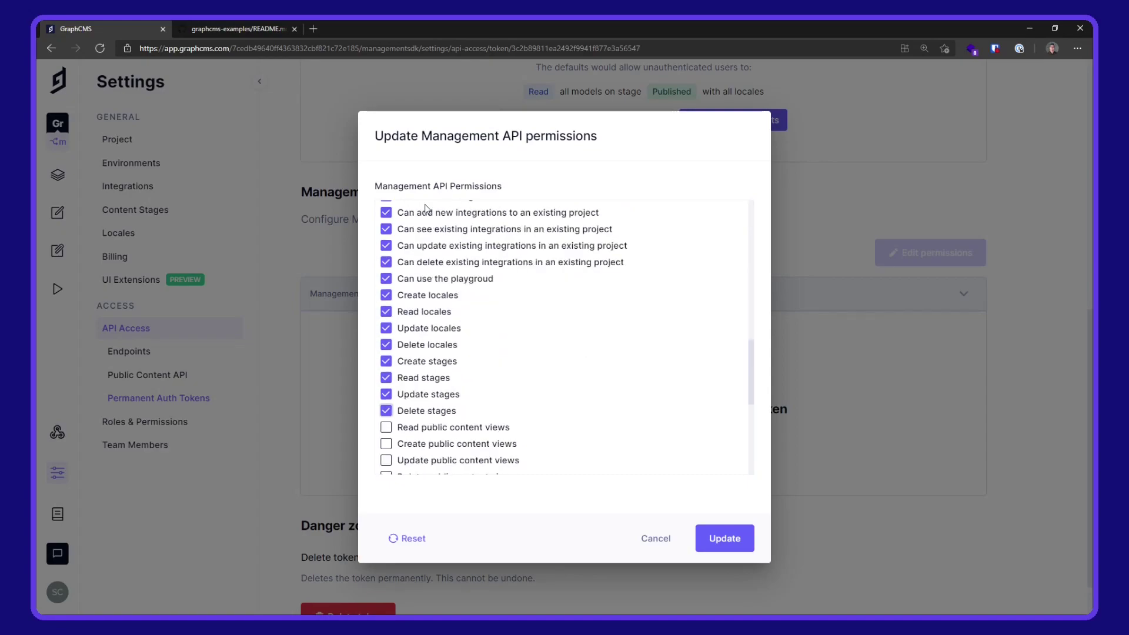
left_click(735, 548)
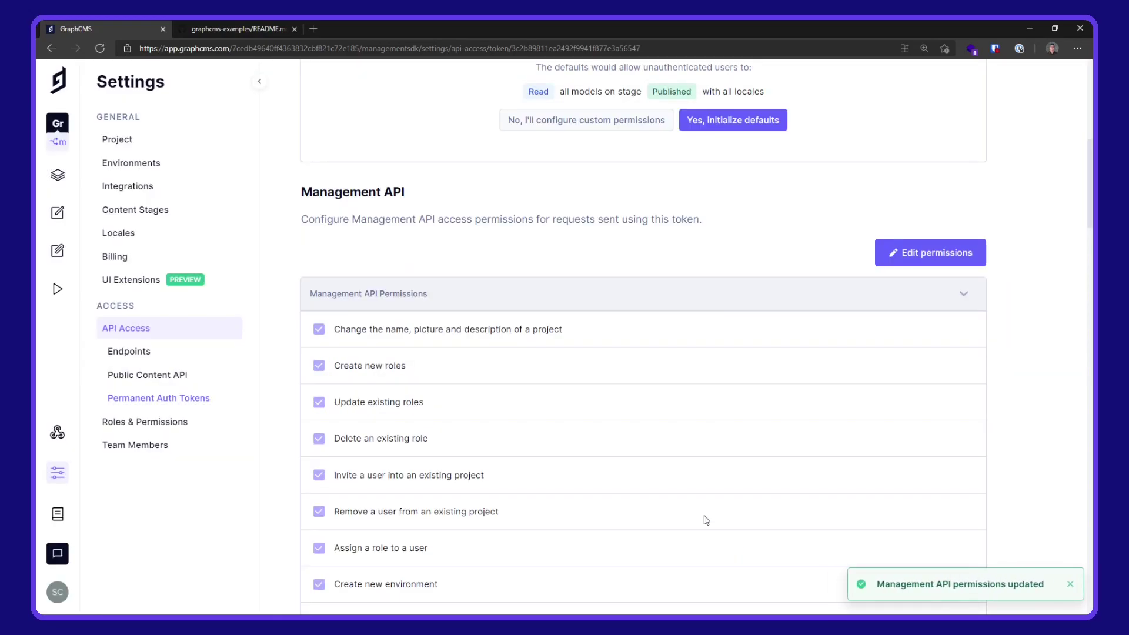
scroll(702, 515, "down", 2)
scroll(697, 512, "up", 2)
scroll(696, 512, "up", 1)
scroll(697, 512, "up", 1)
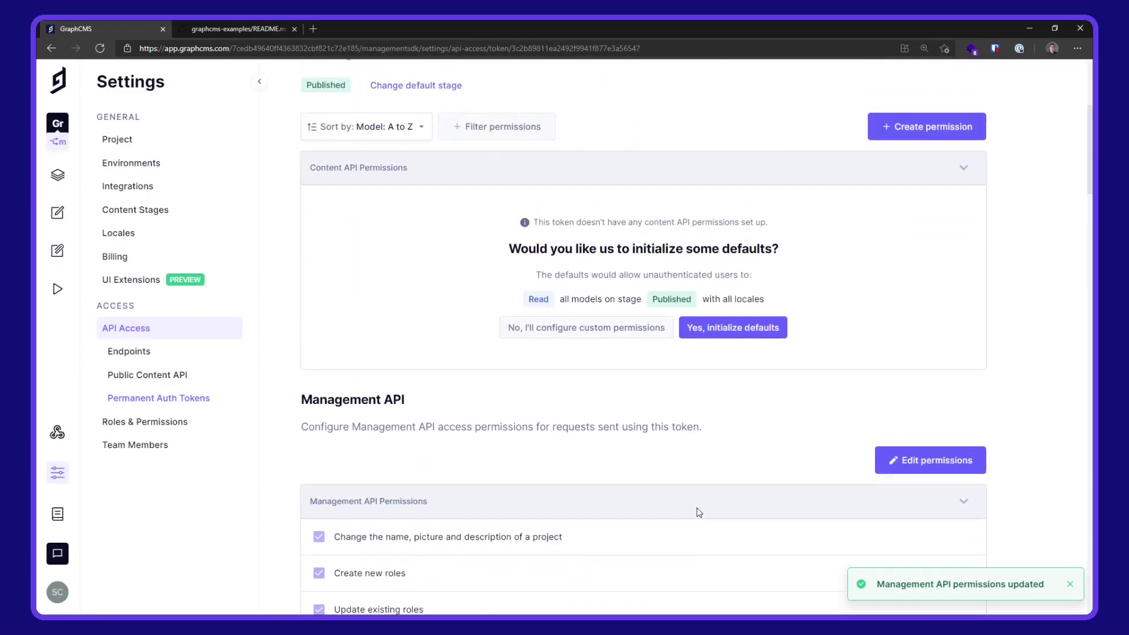
scroll(697, 512, "up", 1)
scroll(698, 511, "up", 1)
scroll(696, 512, "up", 1)
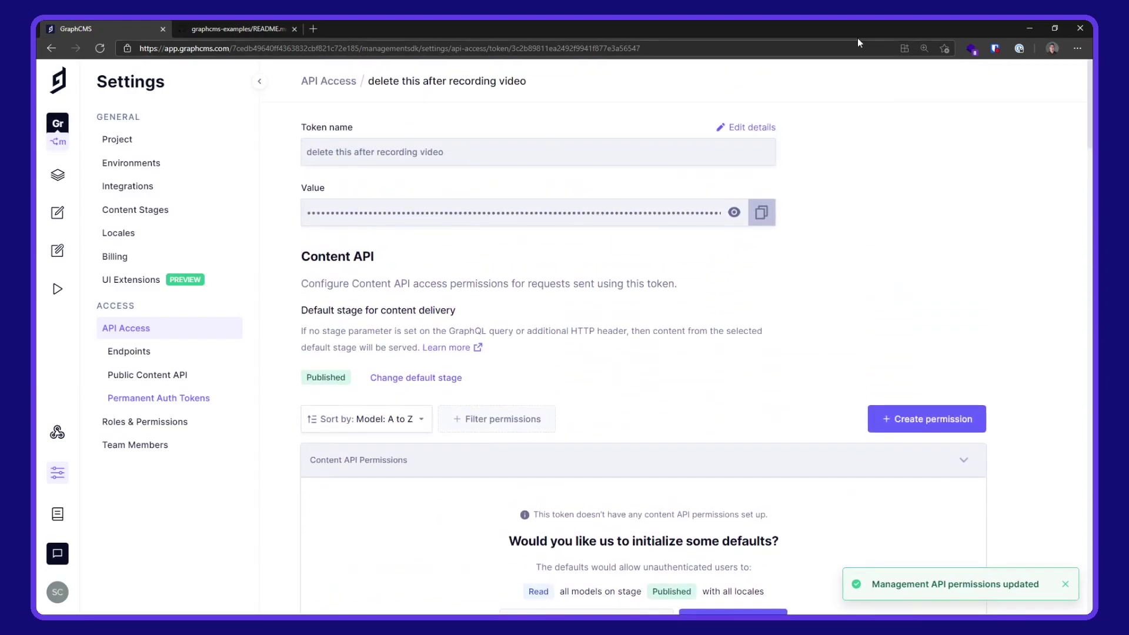
left_click(765, 215)
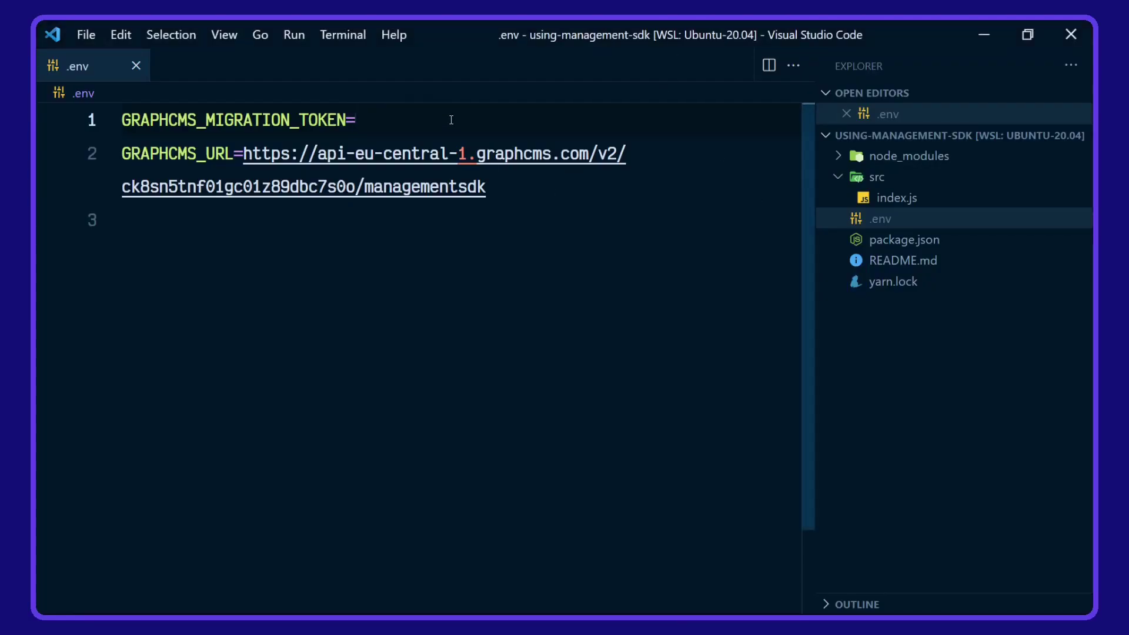
key("ctrl+v")
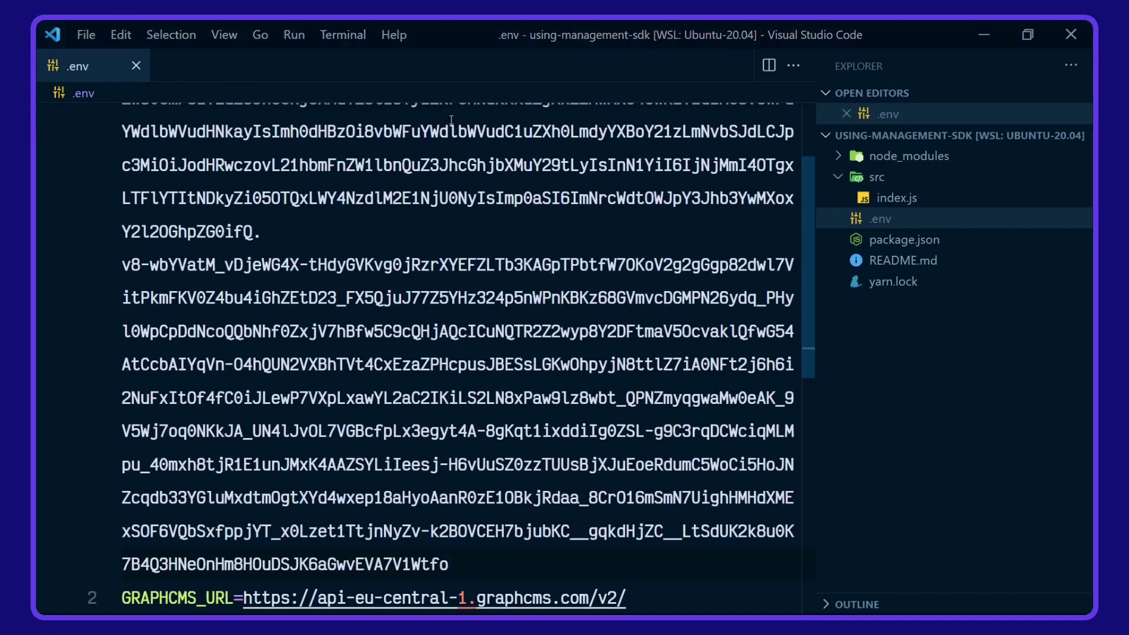
Run yarn start in the project terminal to execute node src/index.js.
key("alt+Tab")
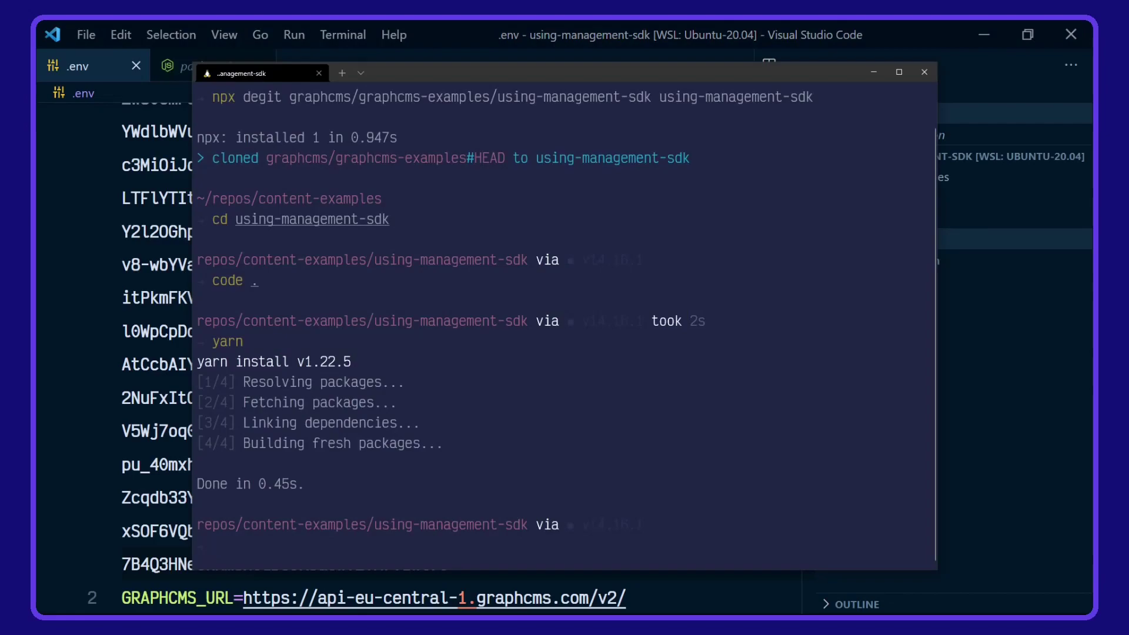
type("ya")
type("rn start")
key("Return")
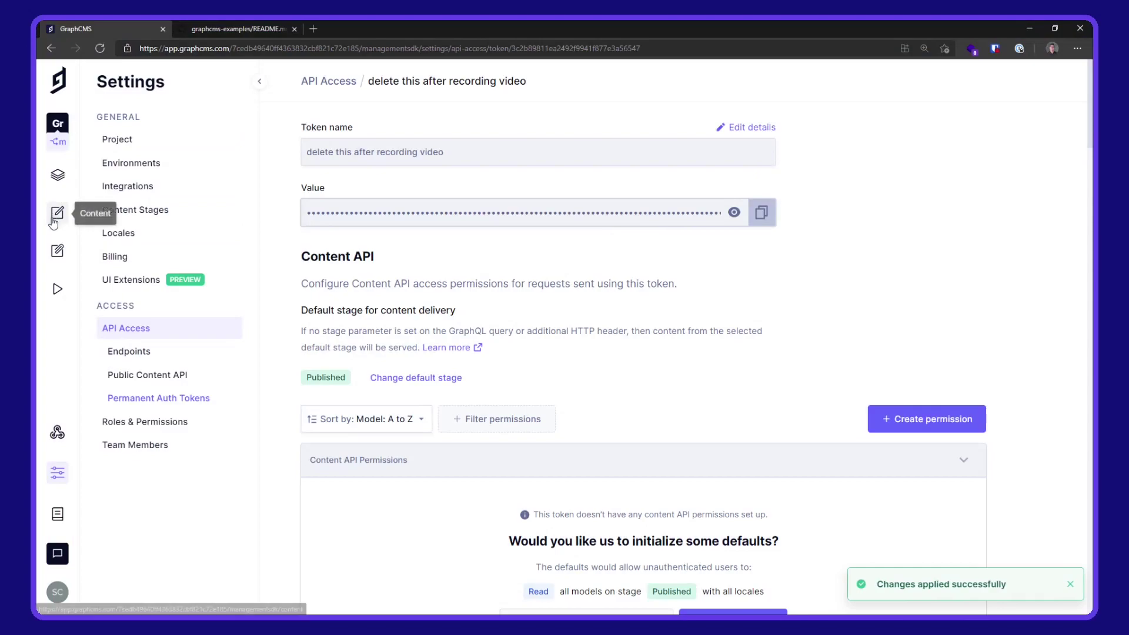
Check the new Blog and Author models in GraphCMS's Content section.
left_click(54, 218)
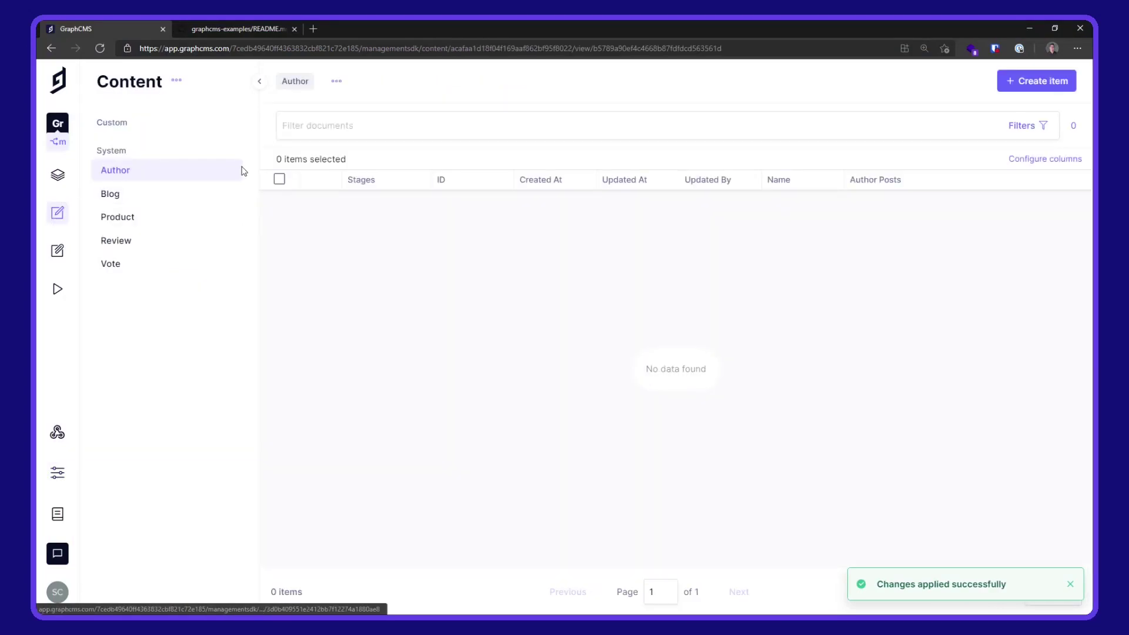
left_click(142, 196)
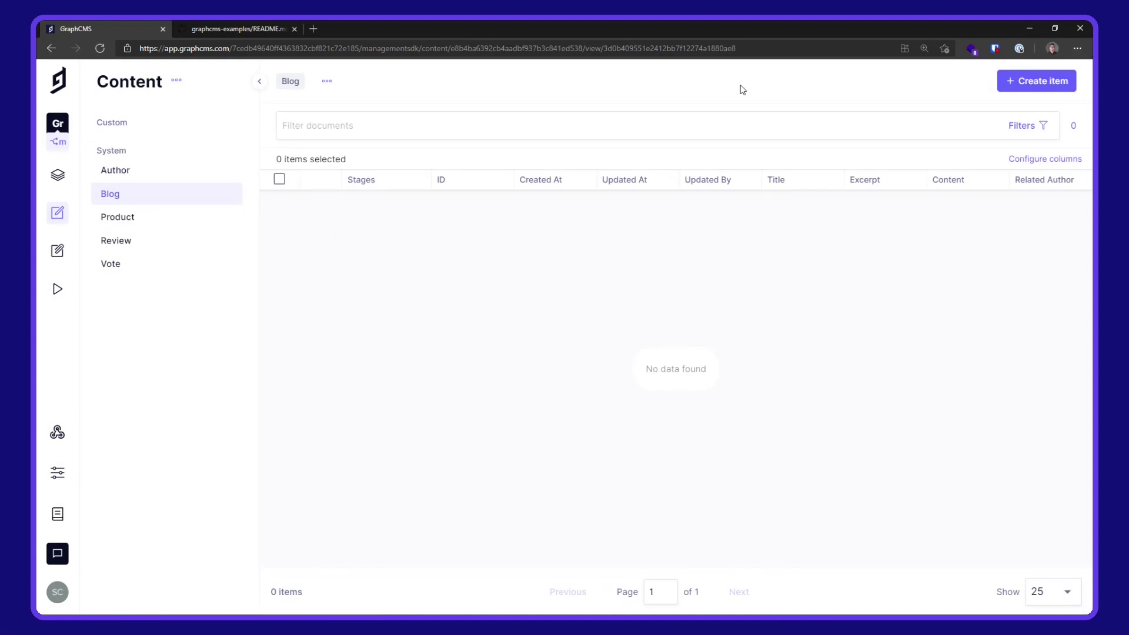
left_click(115, 174)
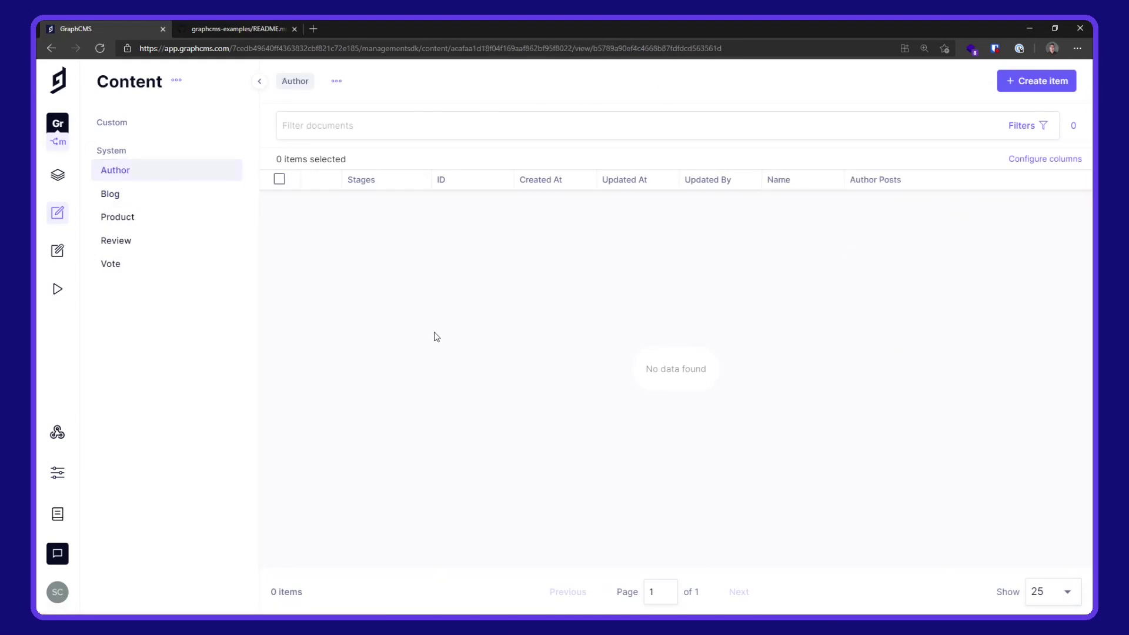